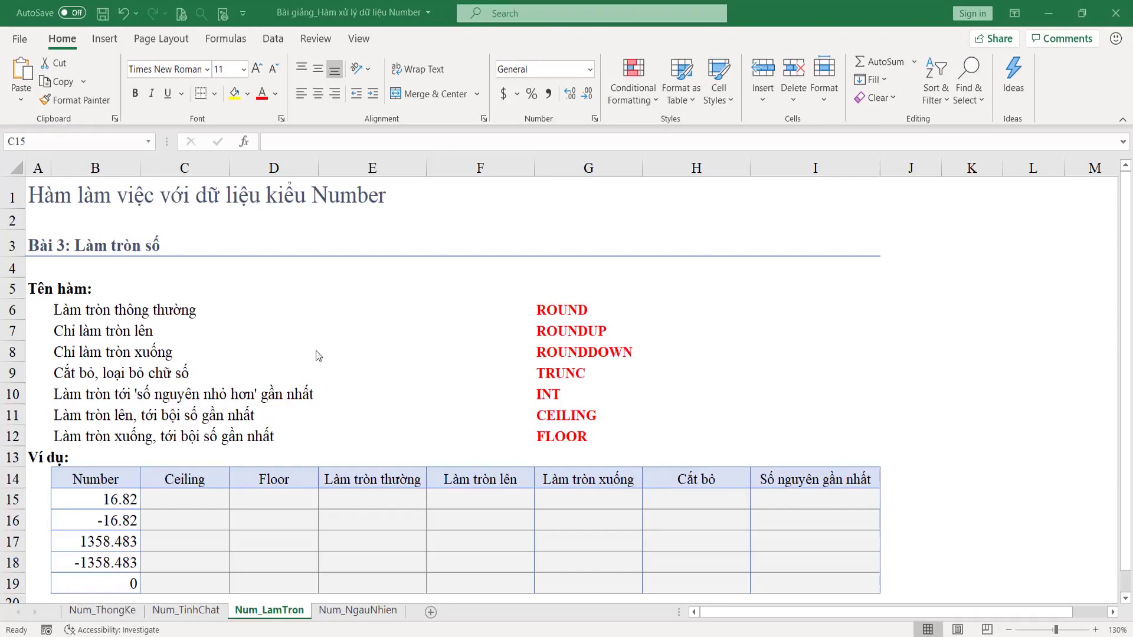
Walk through the ROUND, ROUNDUP and ROUNDDOWN descriptions and their function names.
drag(75, 310, 505, 307)
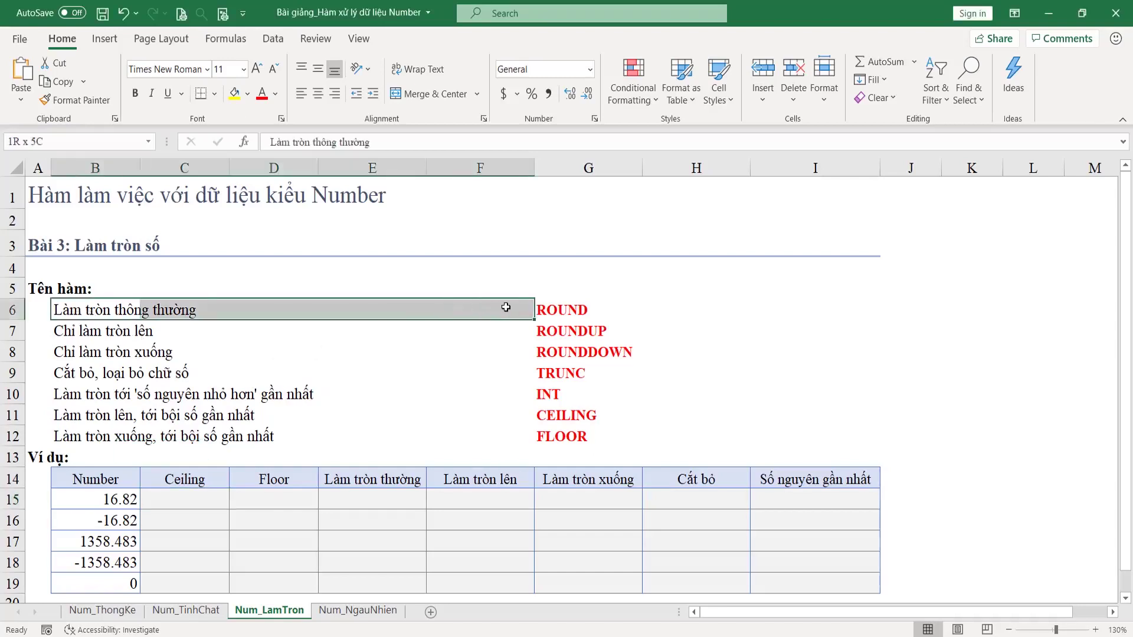
click(566, 310)
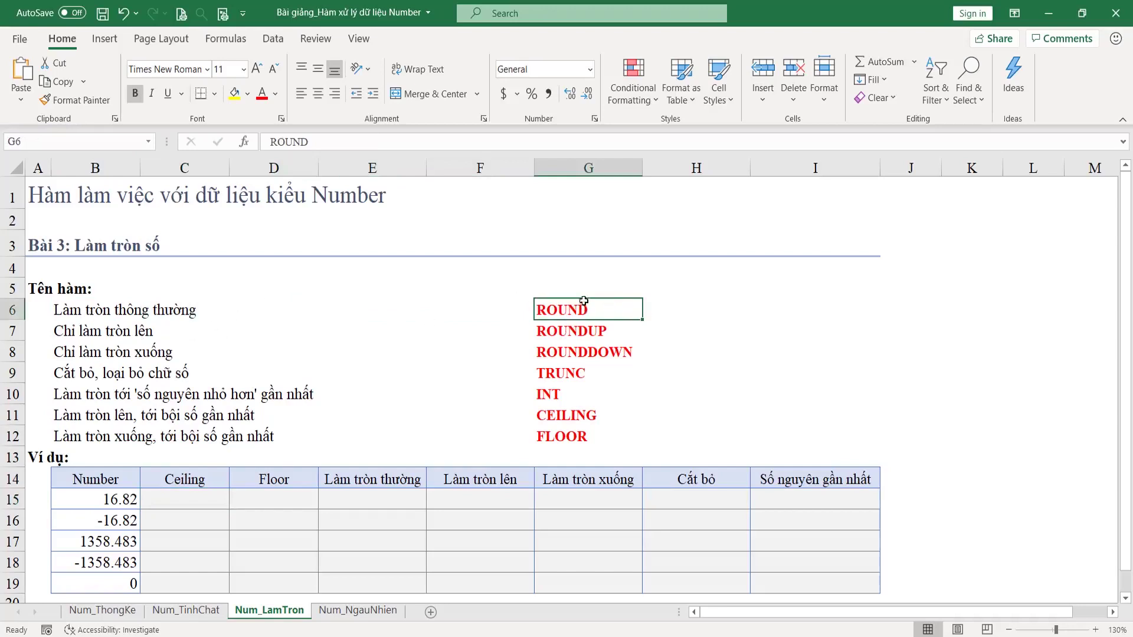
click(91, 330)
drag(121, 332, 284, 326)
click(551, 331)
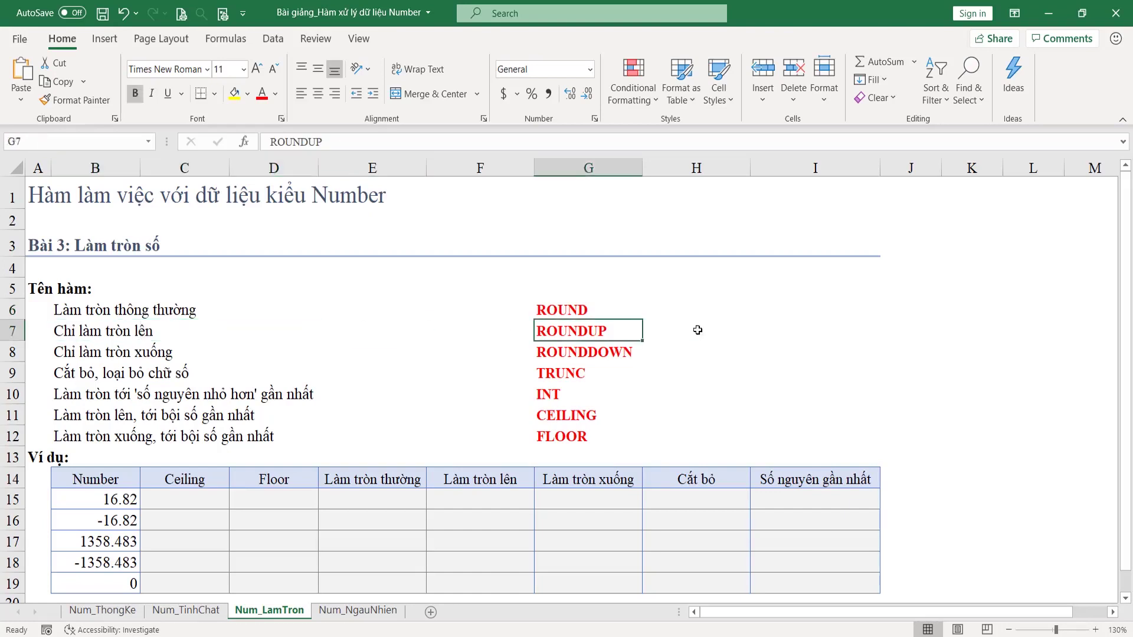
click(545, 309)
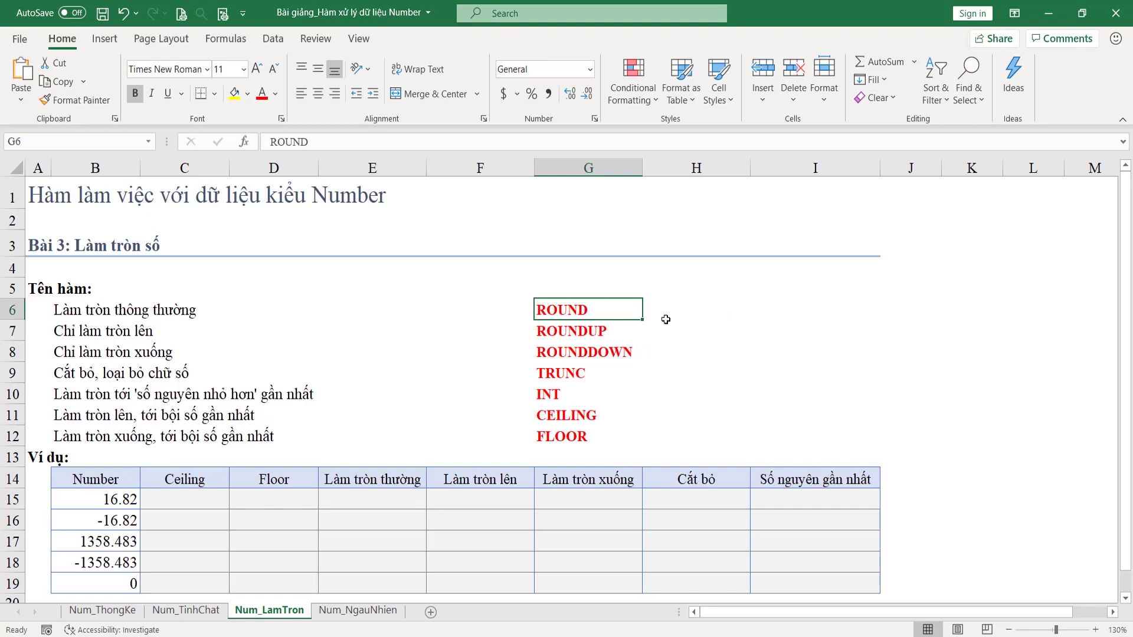
click(597, 330)
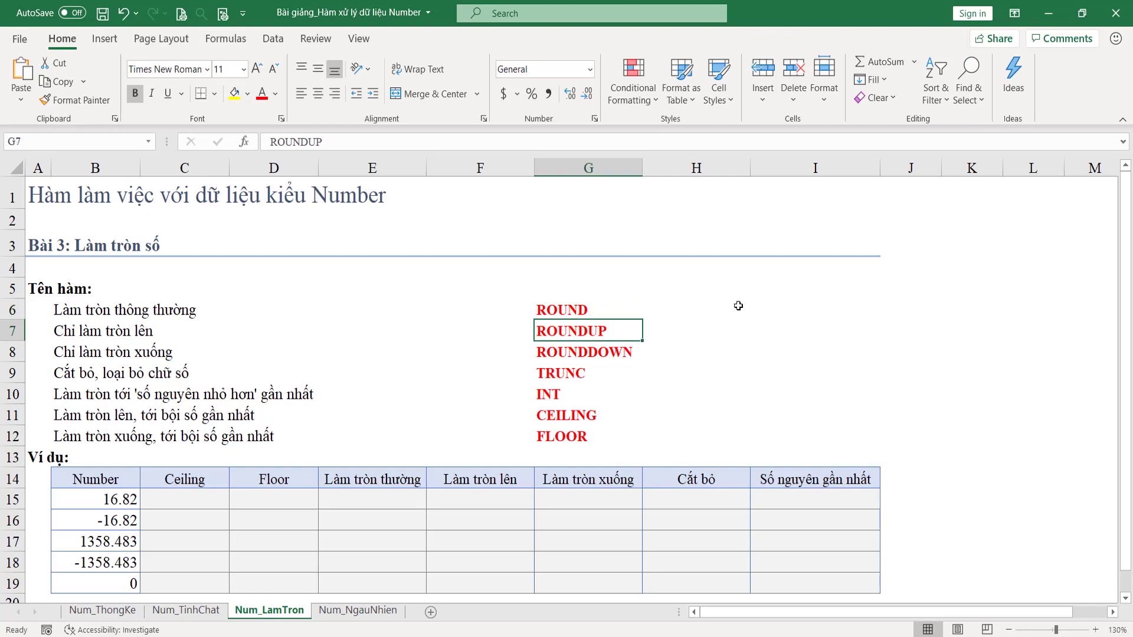
click(586, 349)
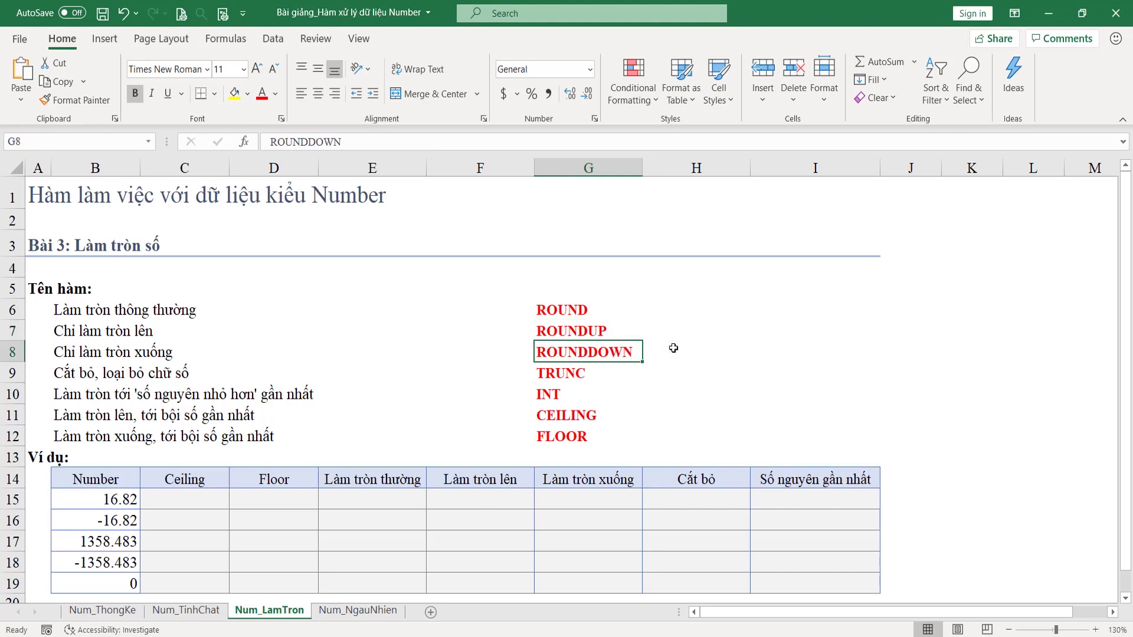
click(608, 334)
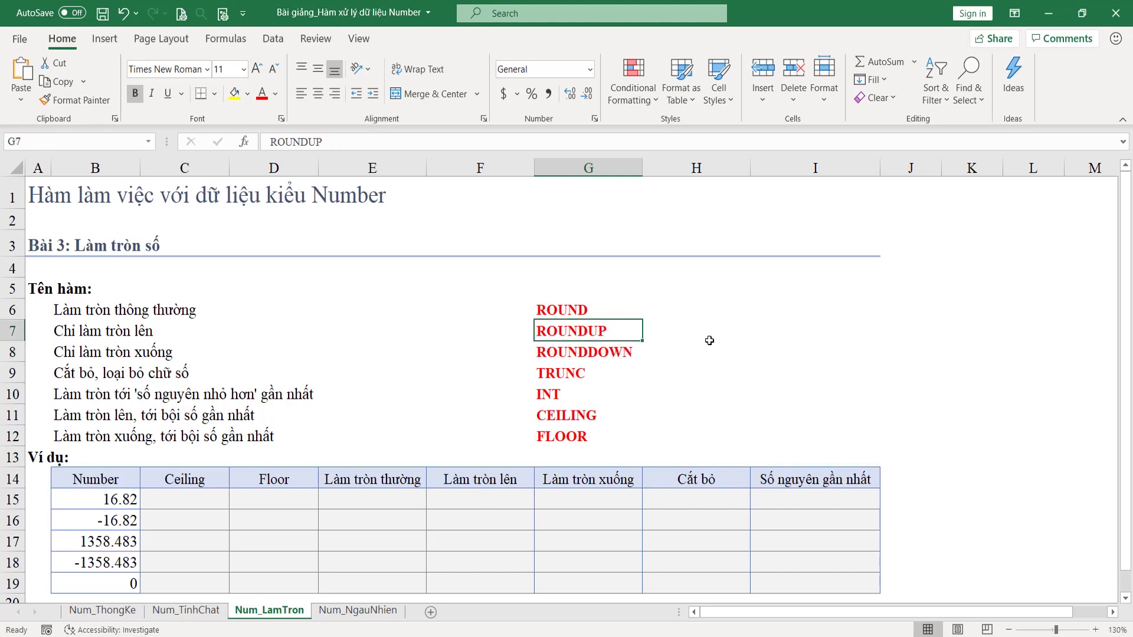
click(614, 354)
click(616, 325)
click(614, 349)
Highlight the TRUNC and INT rows and point out each function name.
drag(71, 372, 556, 367)
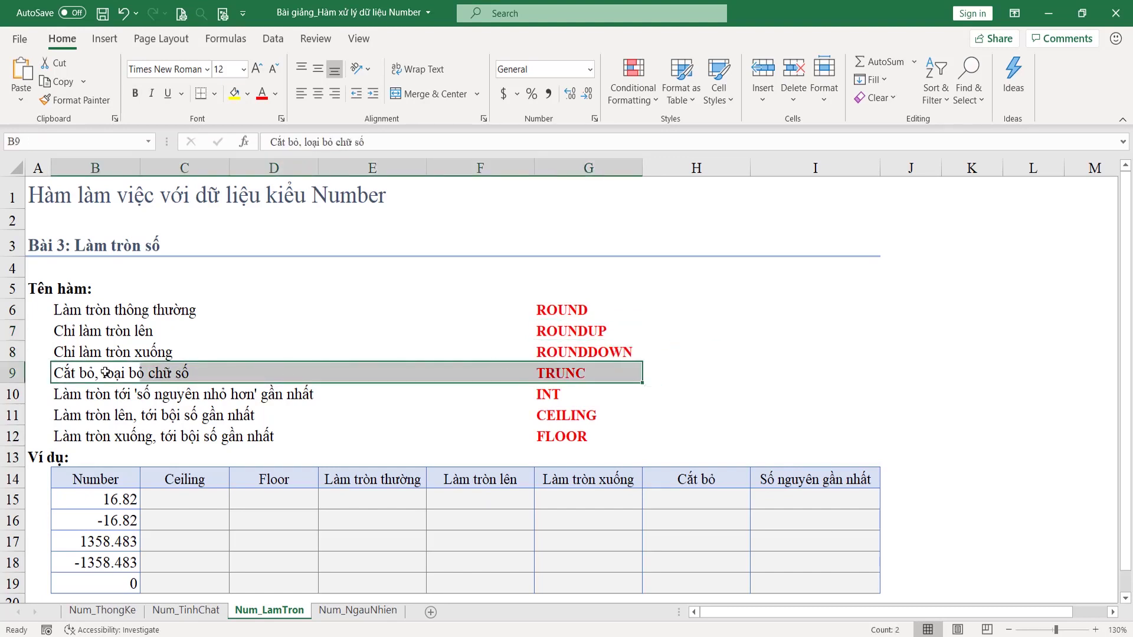
drag(71, 373, 576, 373)
click(87, 372)
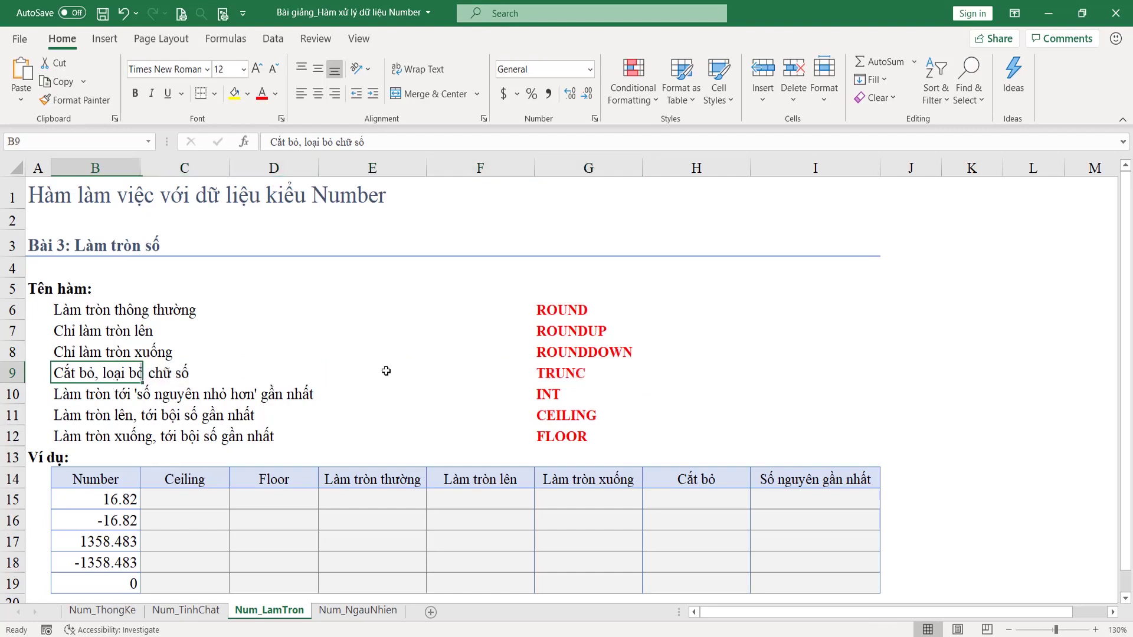
click(581, 372)
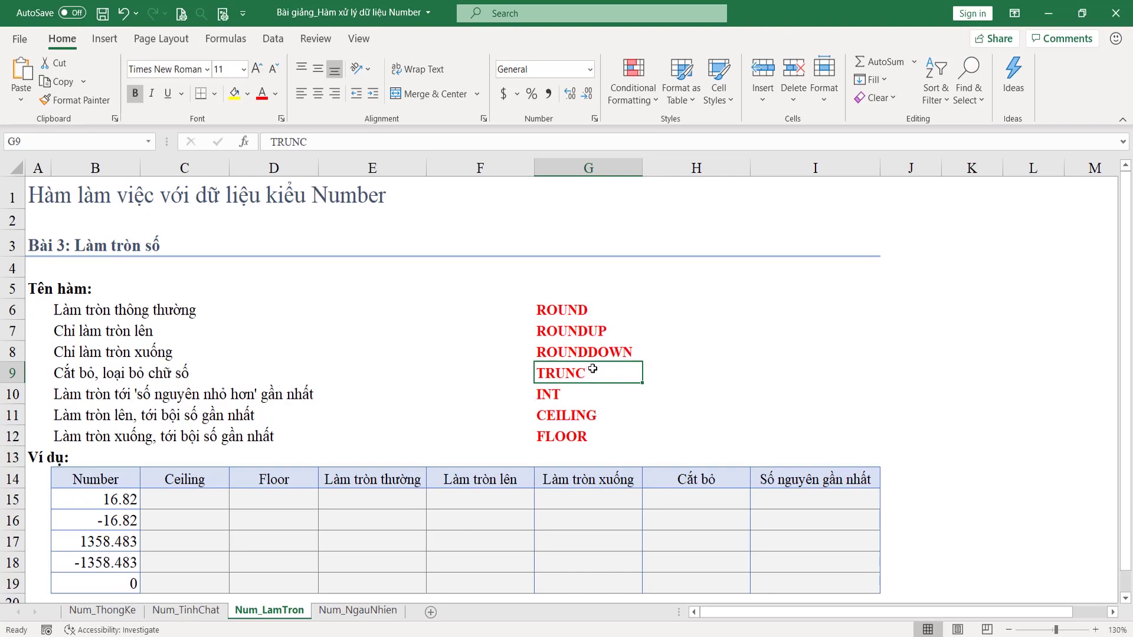
click(67, 396)
drag(90, 397, 584, 396)
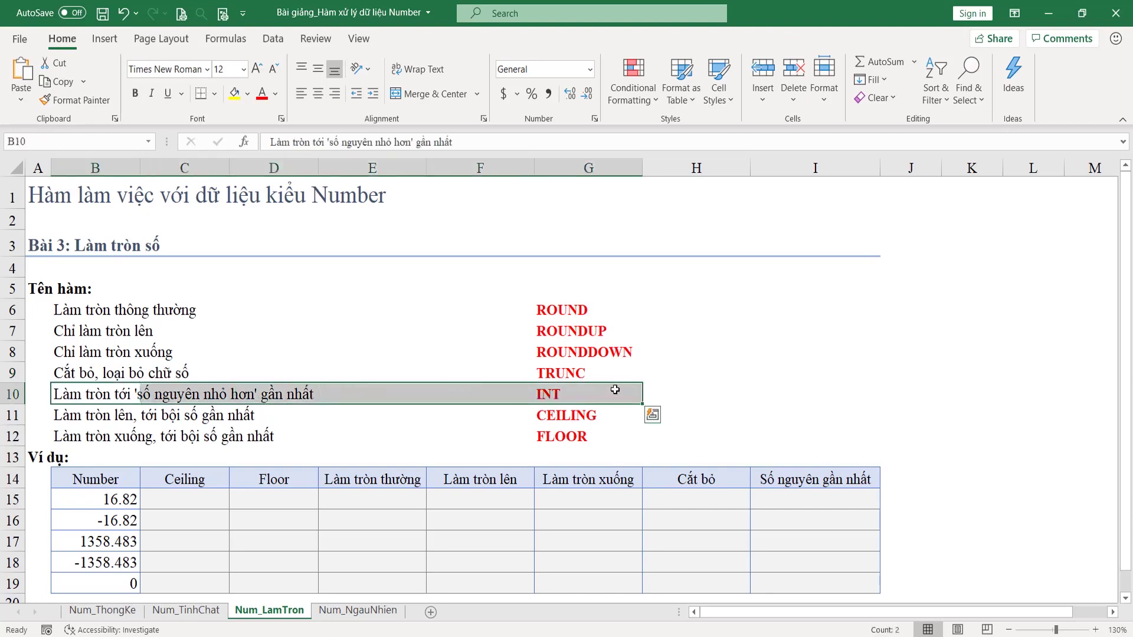
click(589, 392)
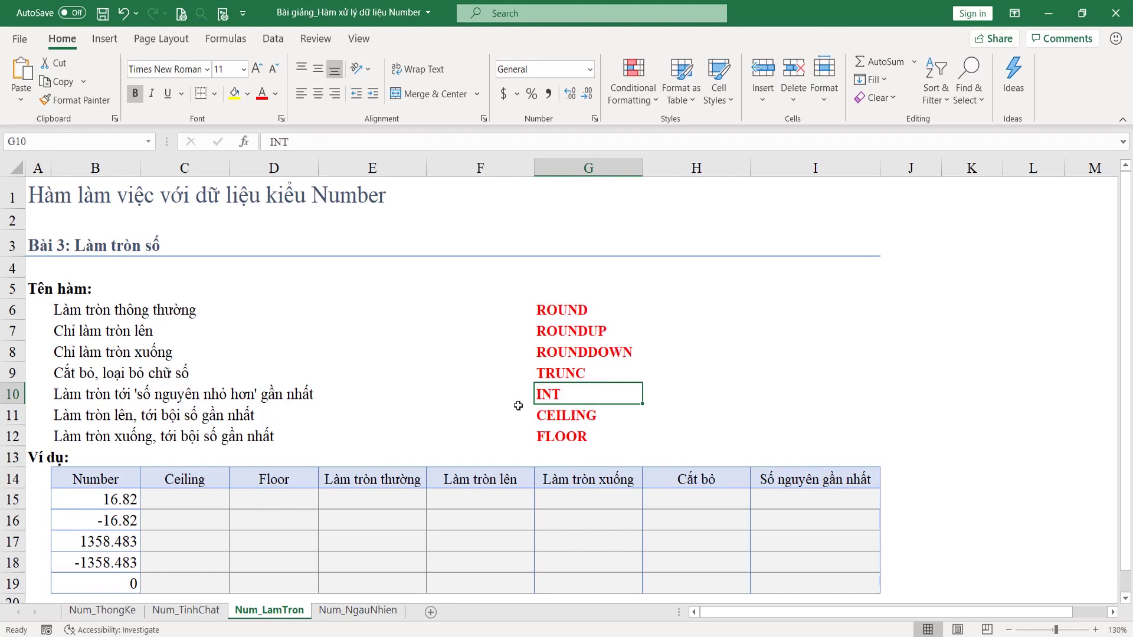
drag(81, 396, 464, 394)
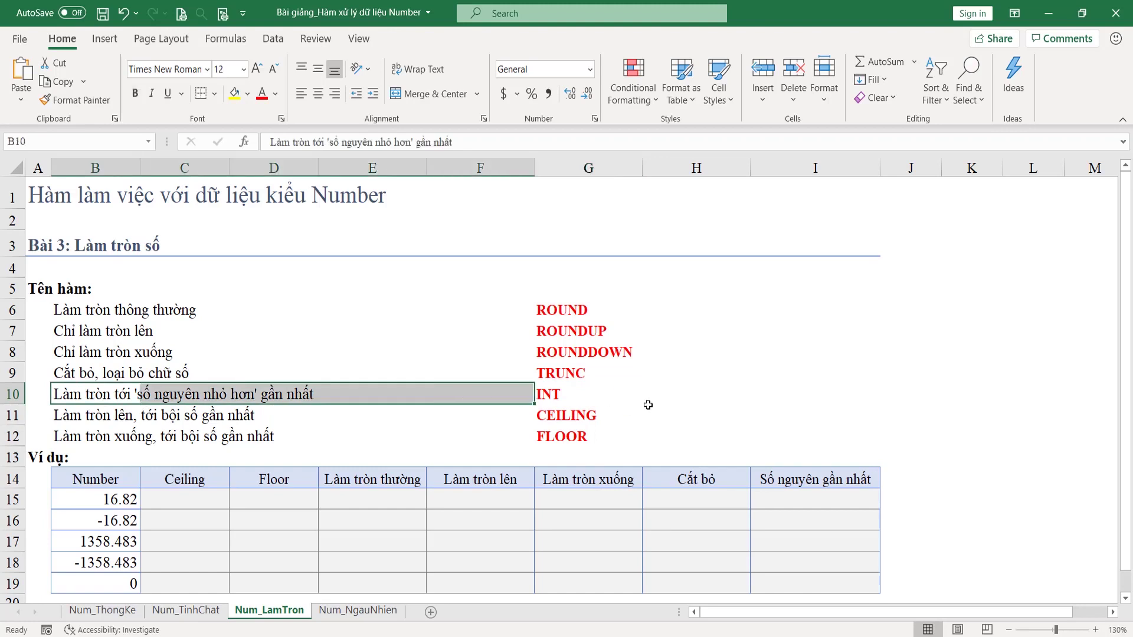
Highlight the CEILING and FLOOR rows, which round up or down to a multiple.
click(595, 415)
drag(71, 416, 619, 435)
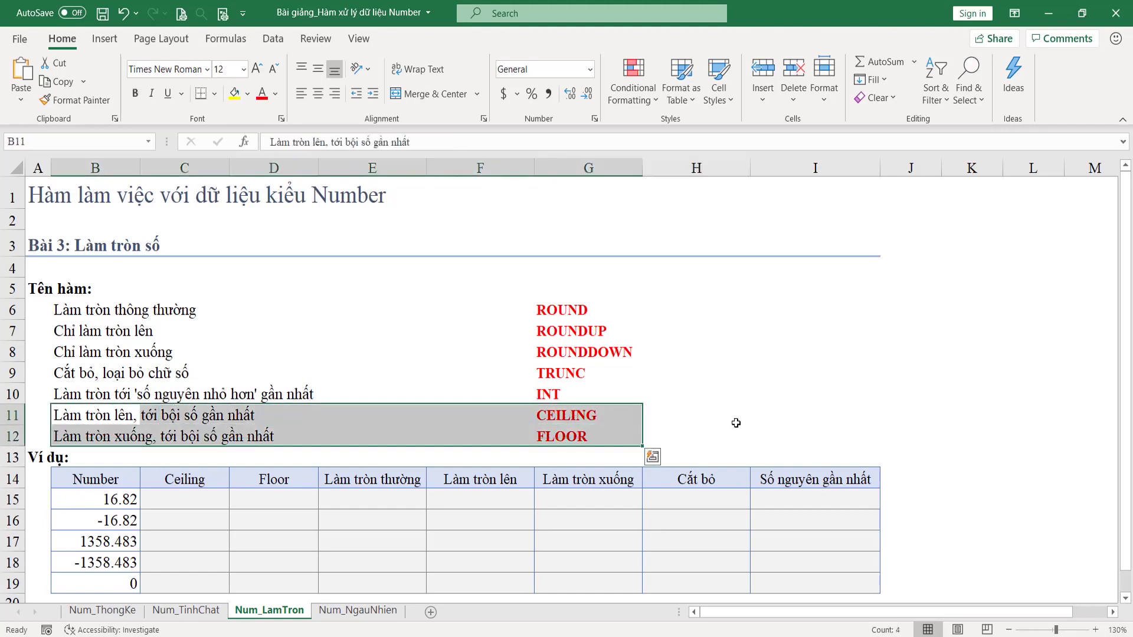
click(736, 423)
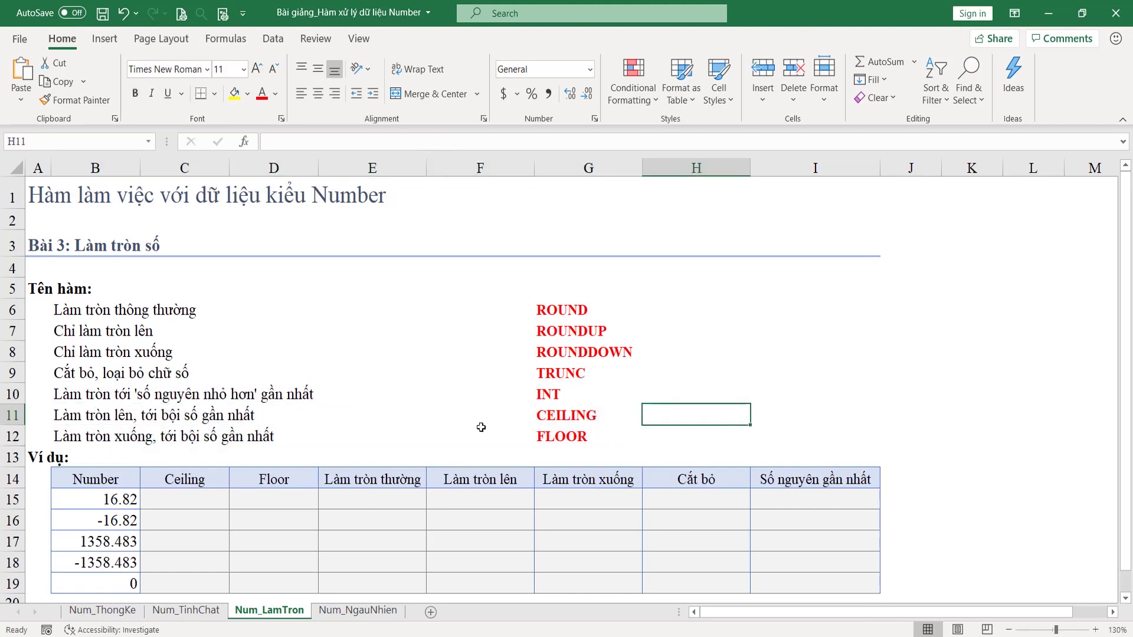
click(574, 420)
drag(75, 422, 622, 418)
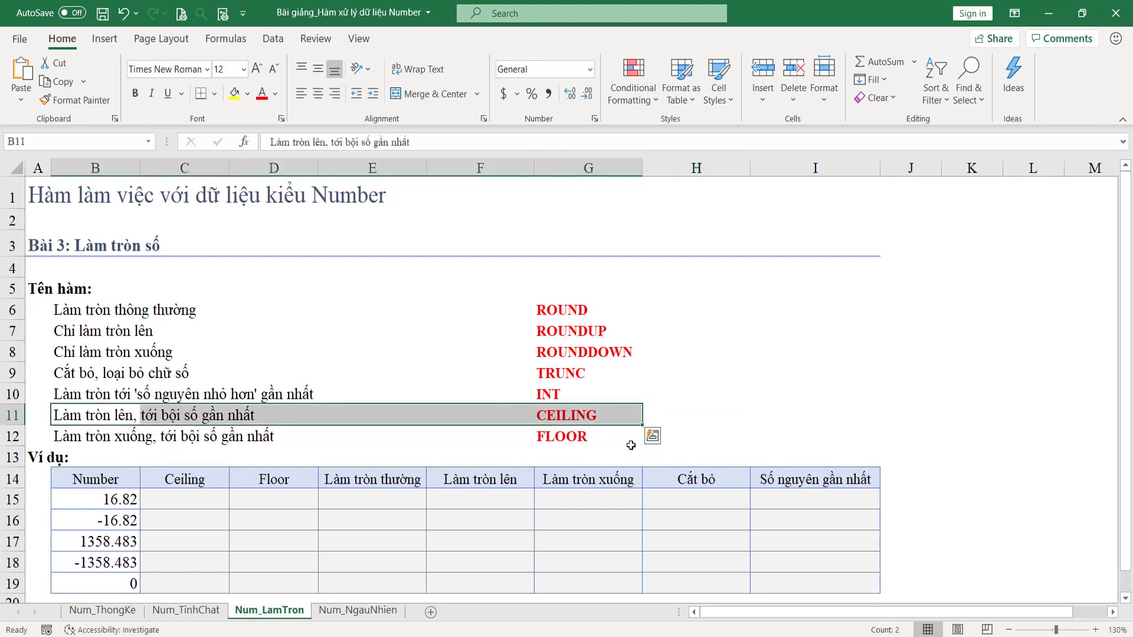
click(81, 432)
drag(81, 433, 632, 438)
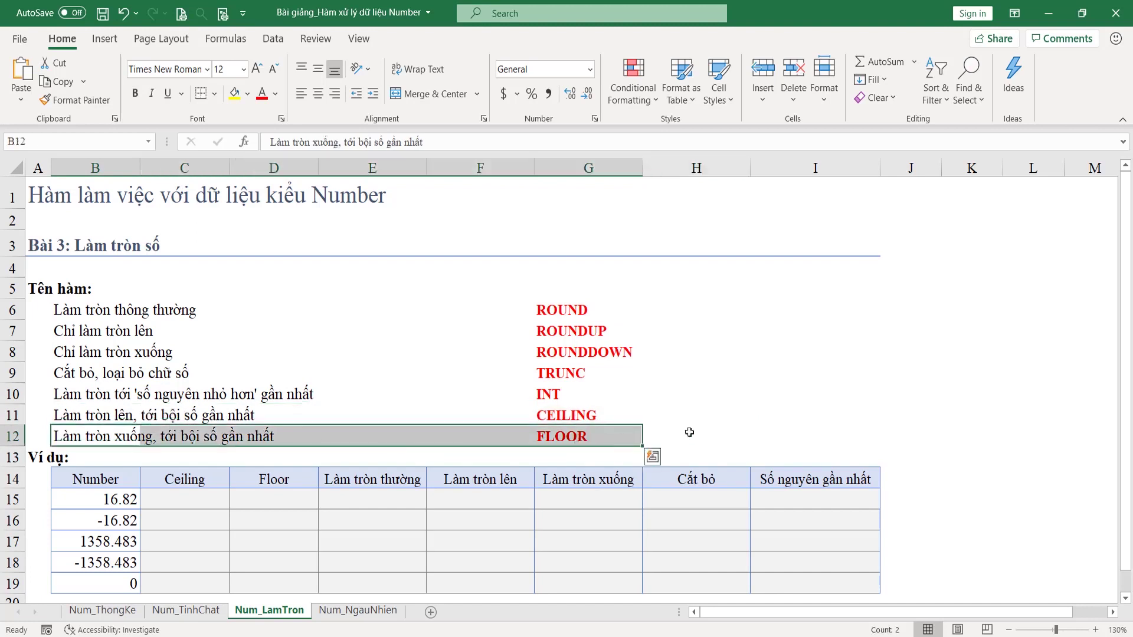
click(732, 431)
drag(584, 414, 573, 442)
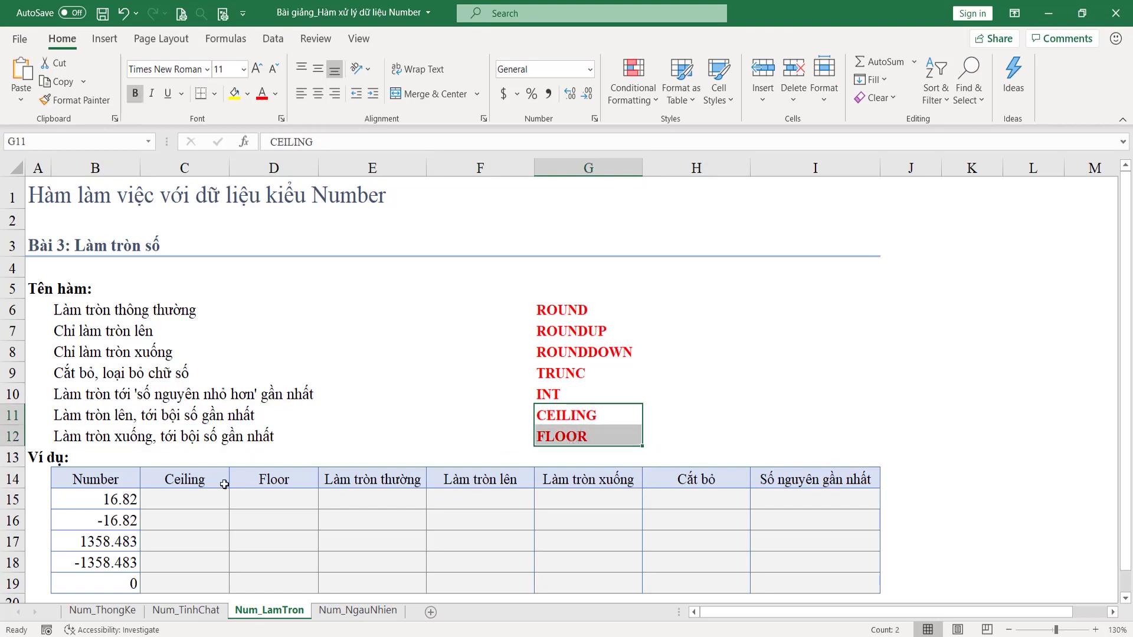
Point out the example numbers 16.82, -16.82, 1358.483, -1358.483 and 0.
click(200, 503)
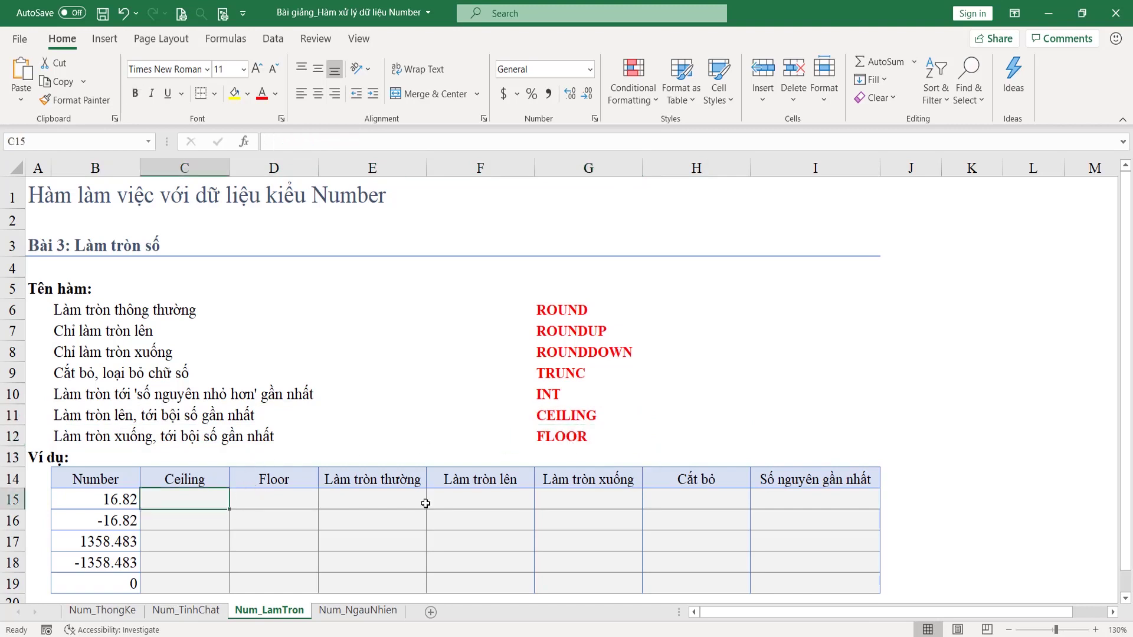
drag(101, 501, 103, 521)
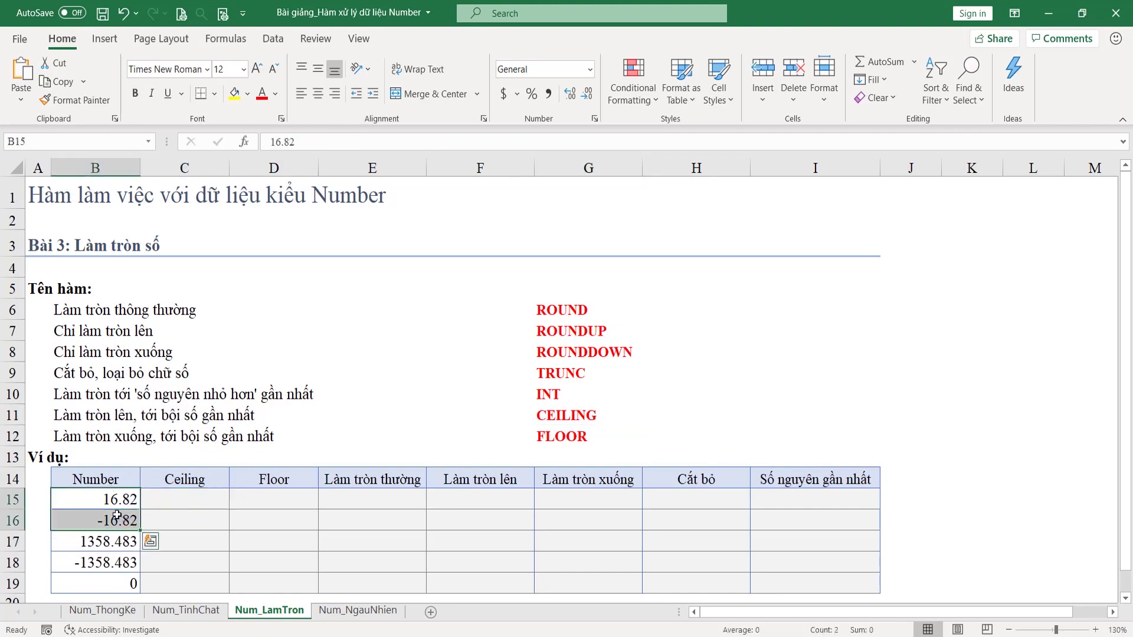
click(115, 548)
drag(115, 549, 112, 584)
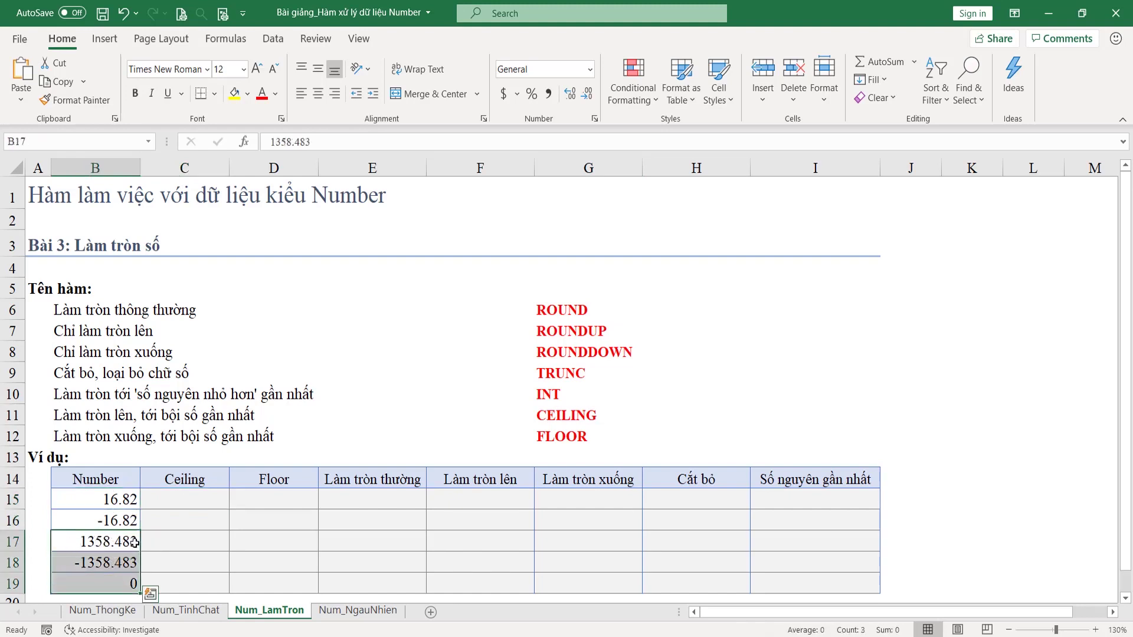
click(85, 561)
click(127, 586)
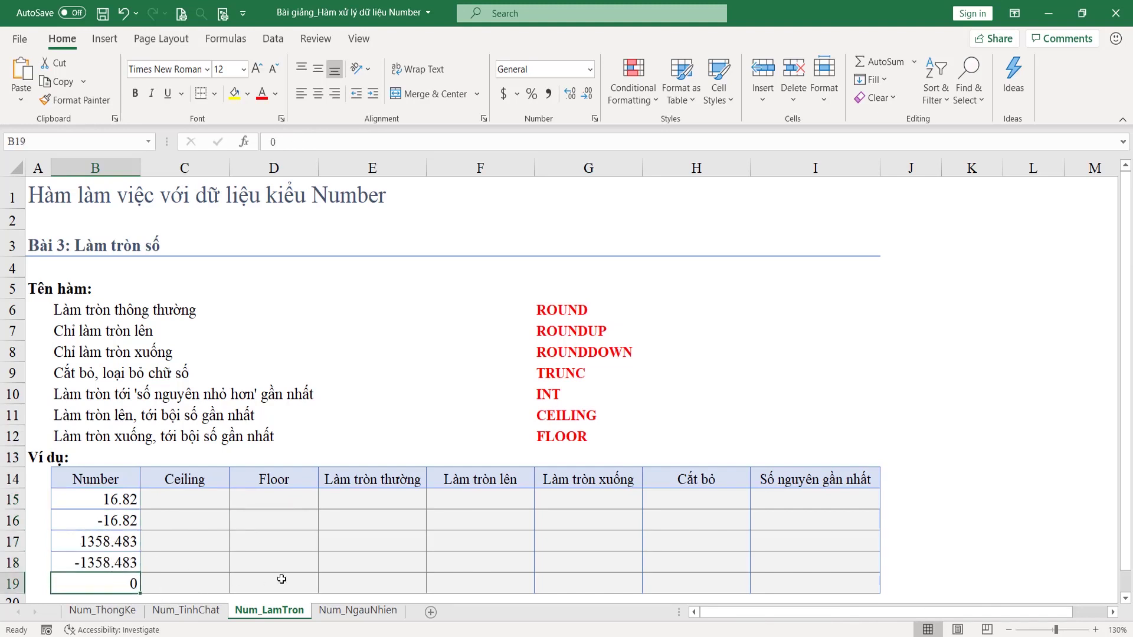
Build =CEILING(B15, 4) in C15, choosing CEILING rather than CEILING.MATH.
click(171, 499)
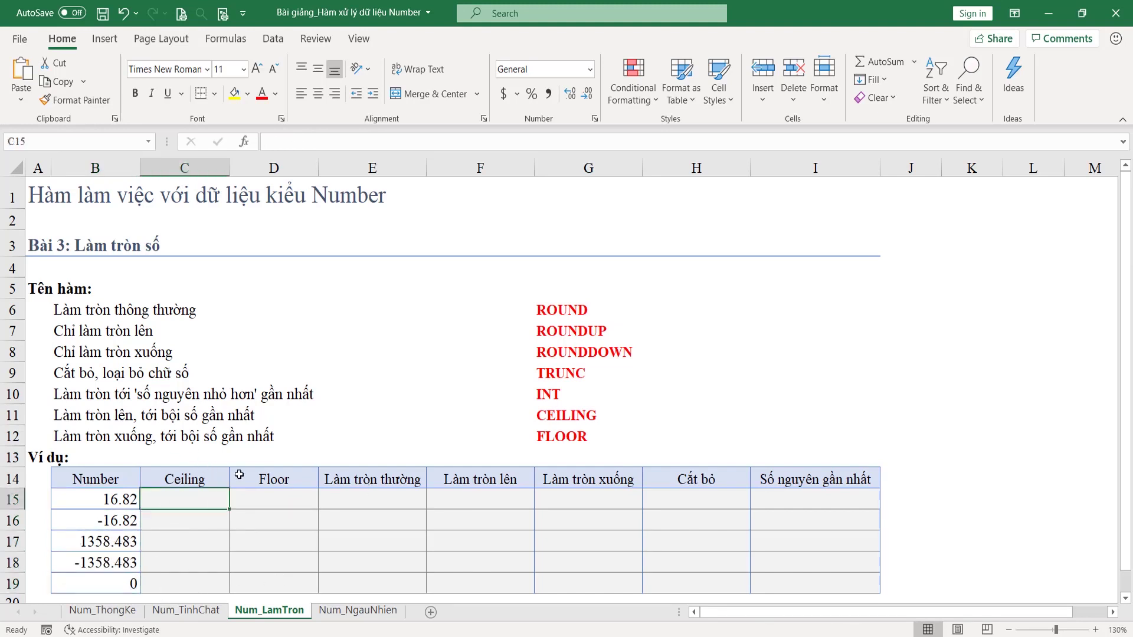
text(=c)
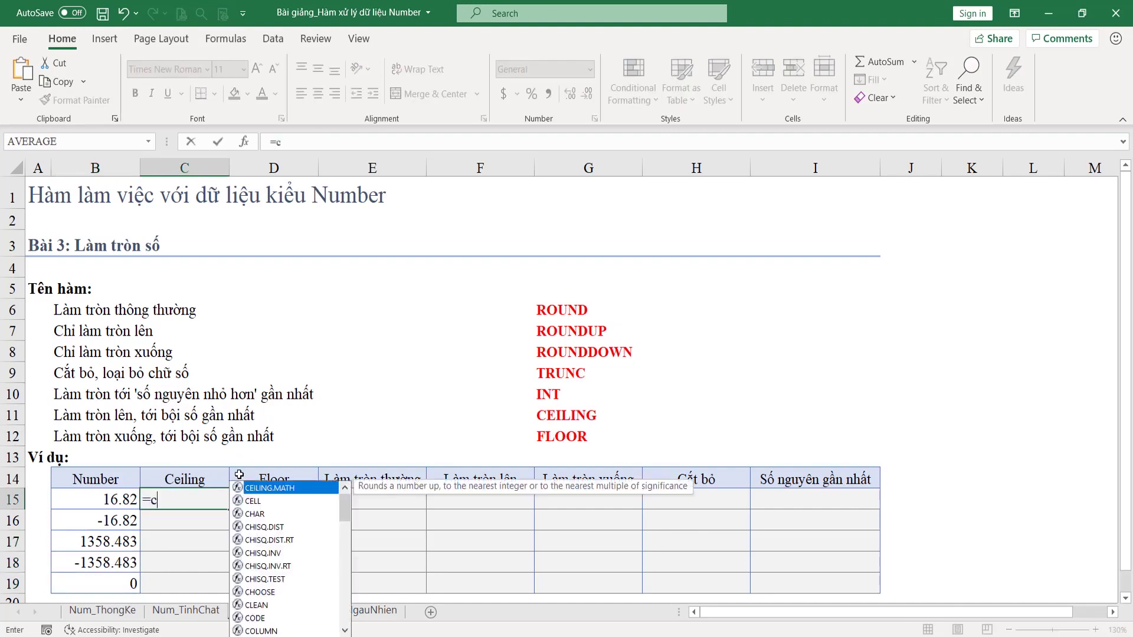
text(eiling)
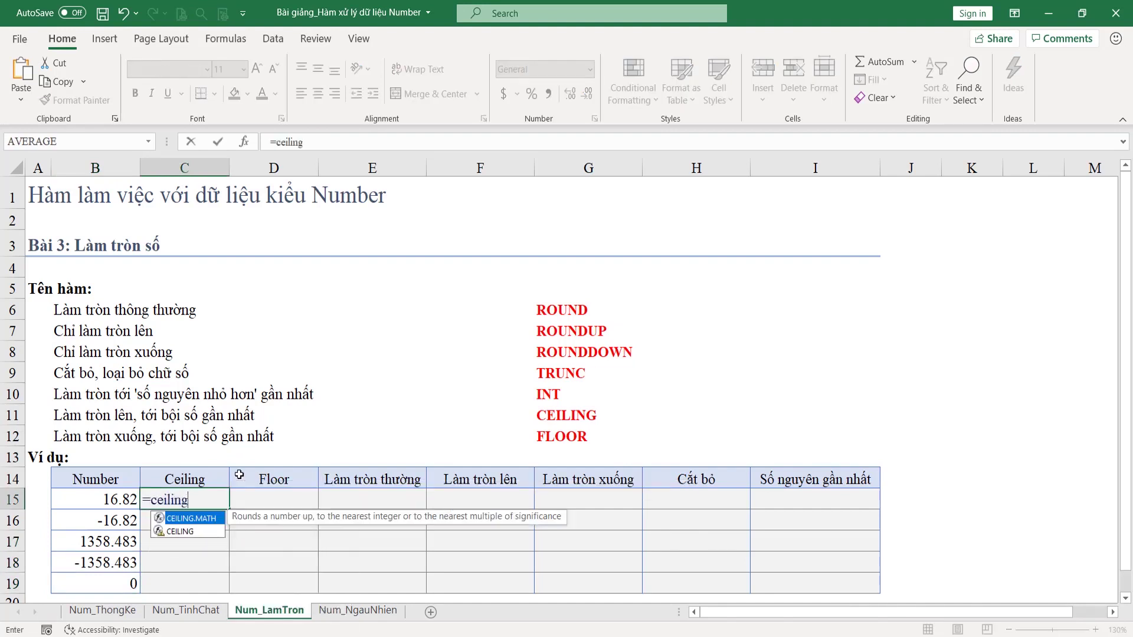
key(Down)
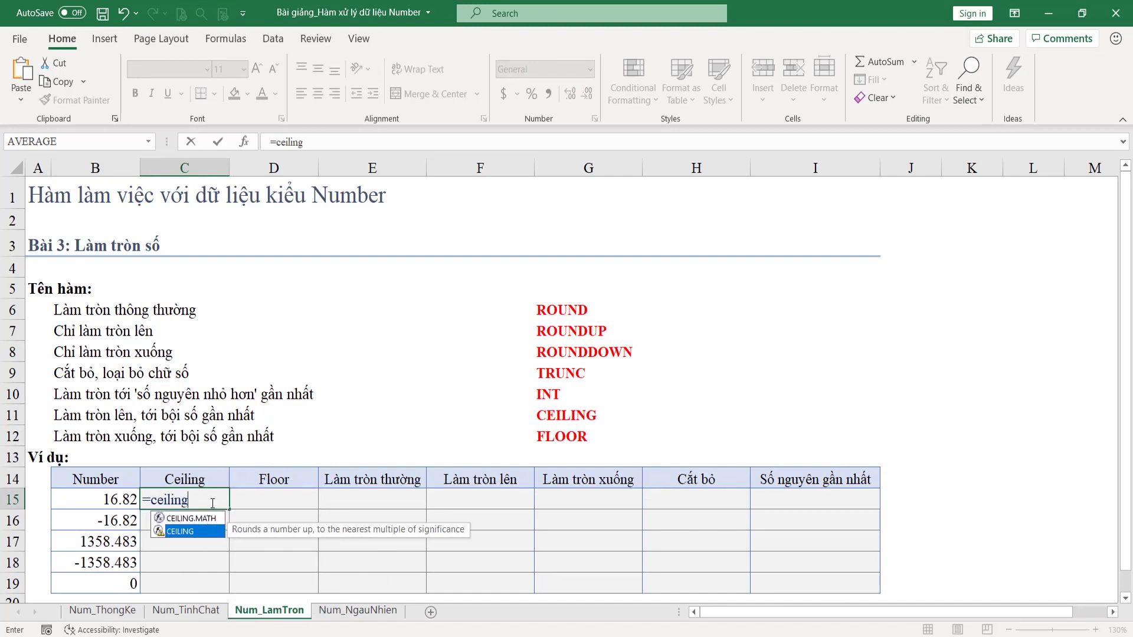
key(Tab)
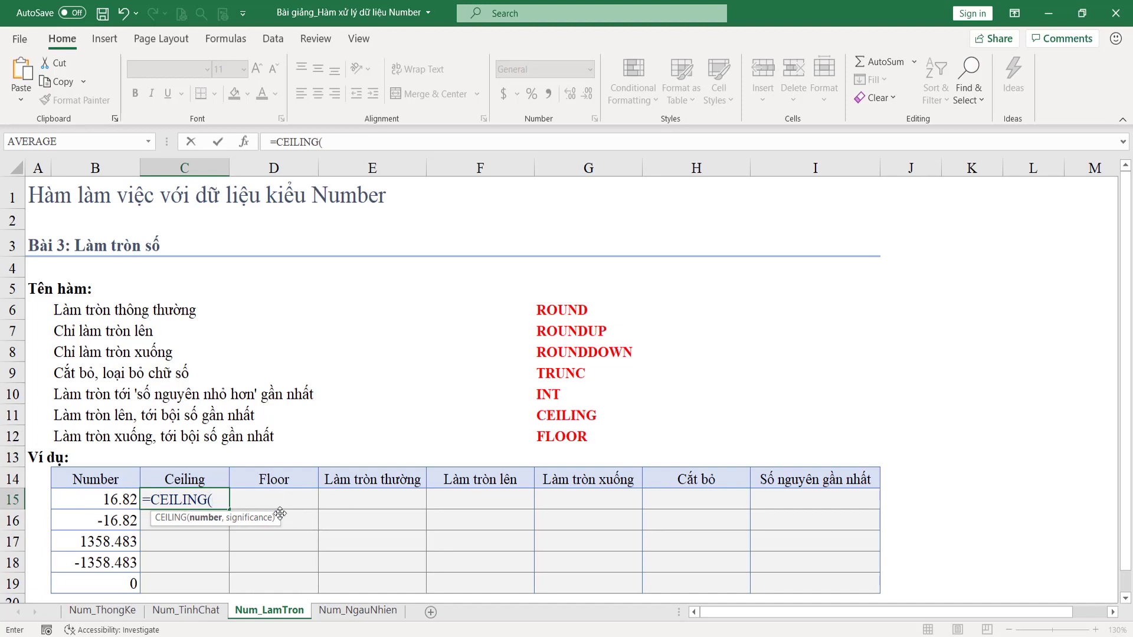
click(81, 498)
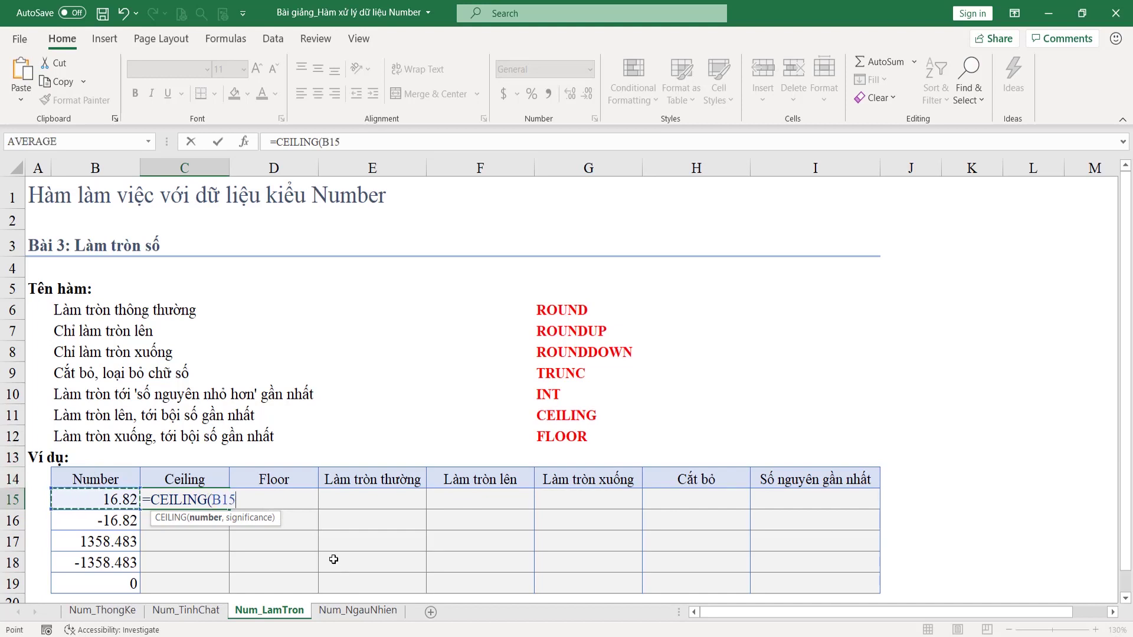
text(,)
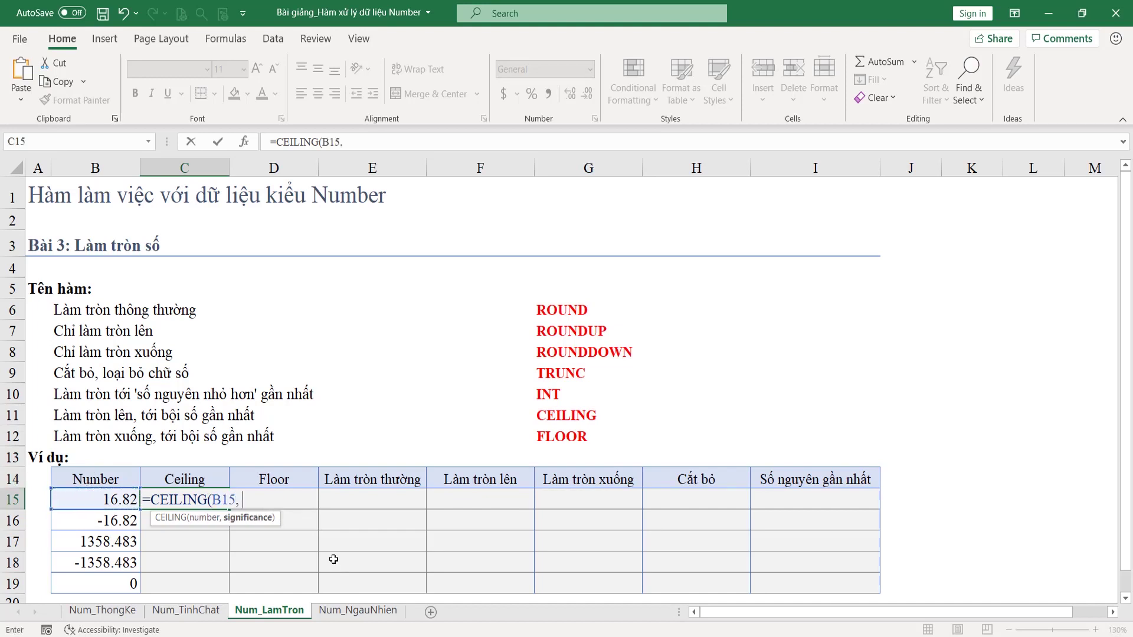
text( 4))
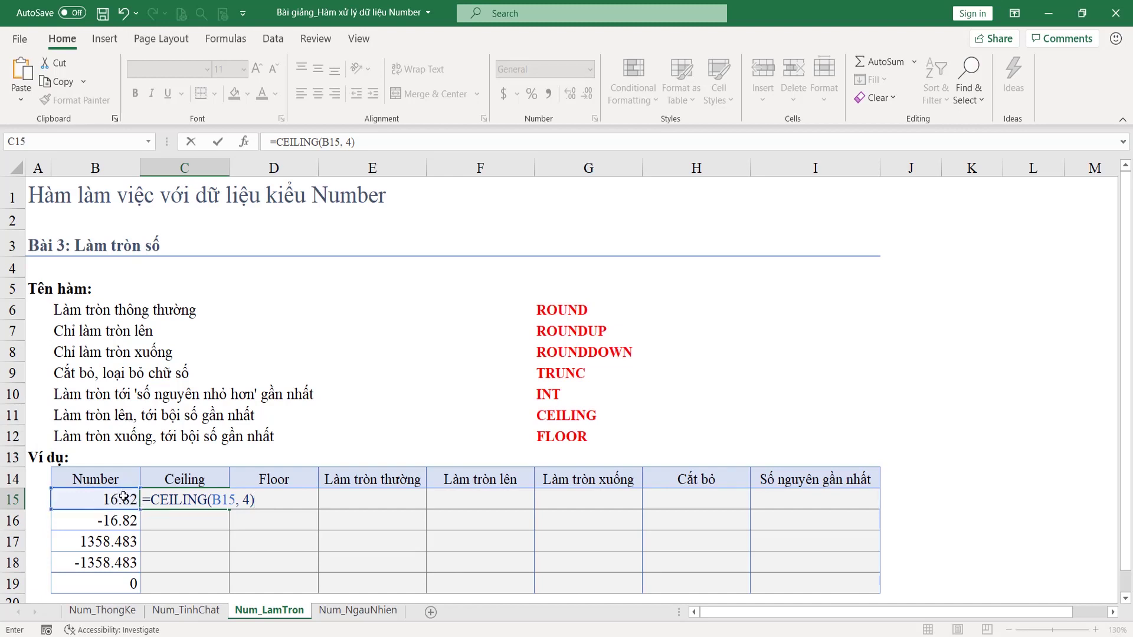
Select the CEILING formula text to explain it, then commit it so C15 shows 20.
key(Home)
key(Right)
key(Right)
key(shift+Right)
key(shift+Right)
key(shift+Right)
key(shift+End)
key(F2)
key(Home)
key(Right)
key(shift+End)
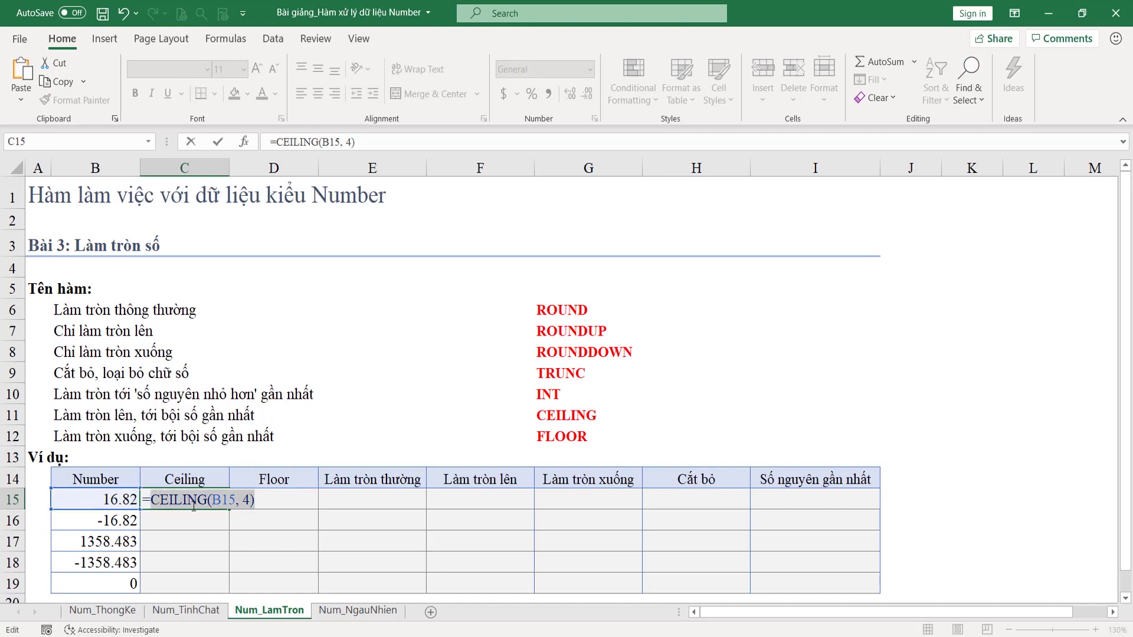
key(ctrl+Return)
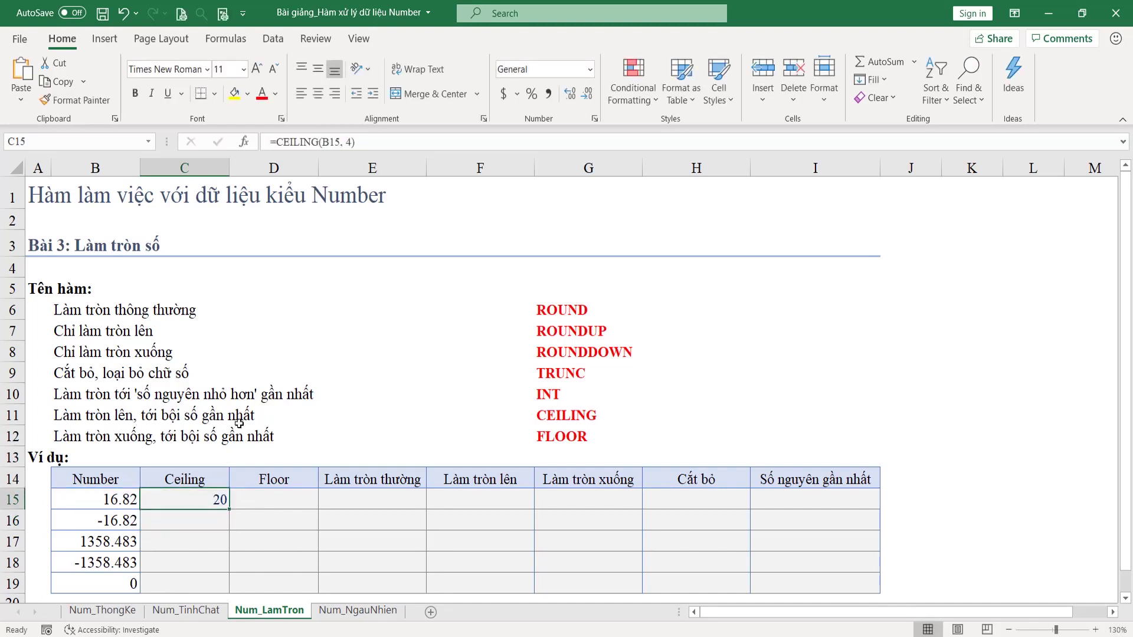
Change C15's CEILING significance to 5 and confirm it.
double_click(247, 499)
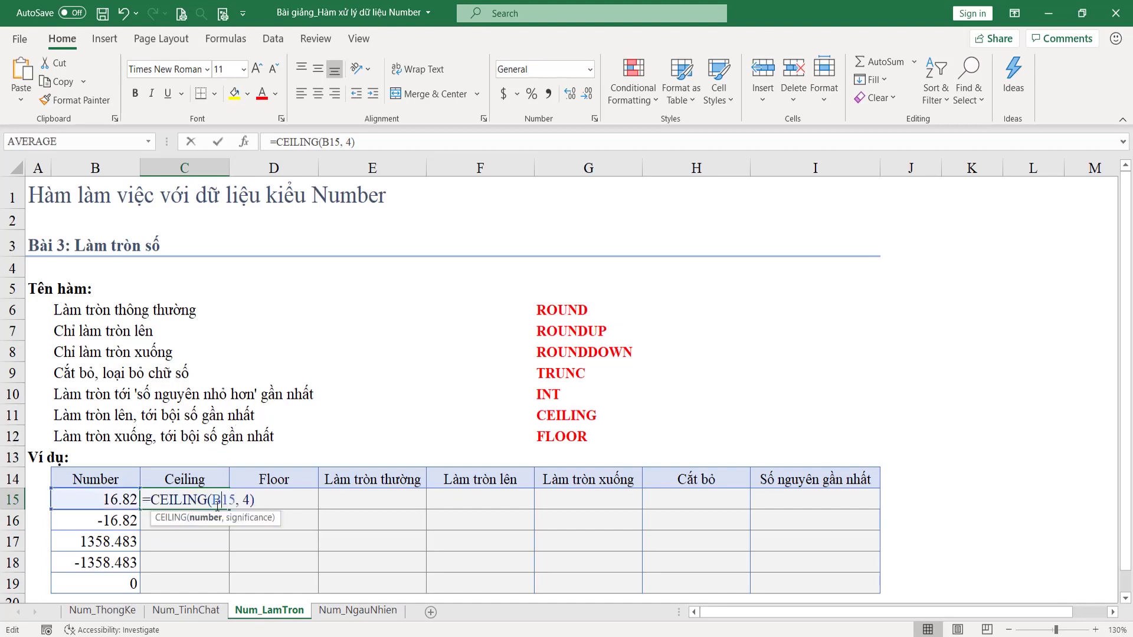
text(5)
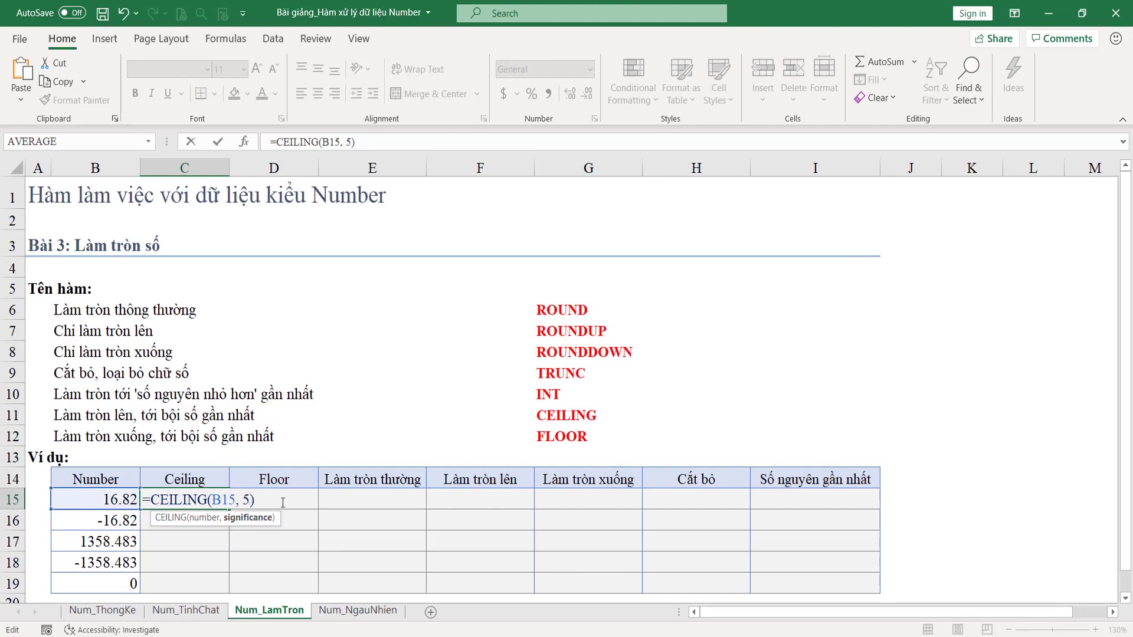
key(Return)
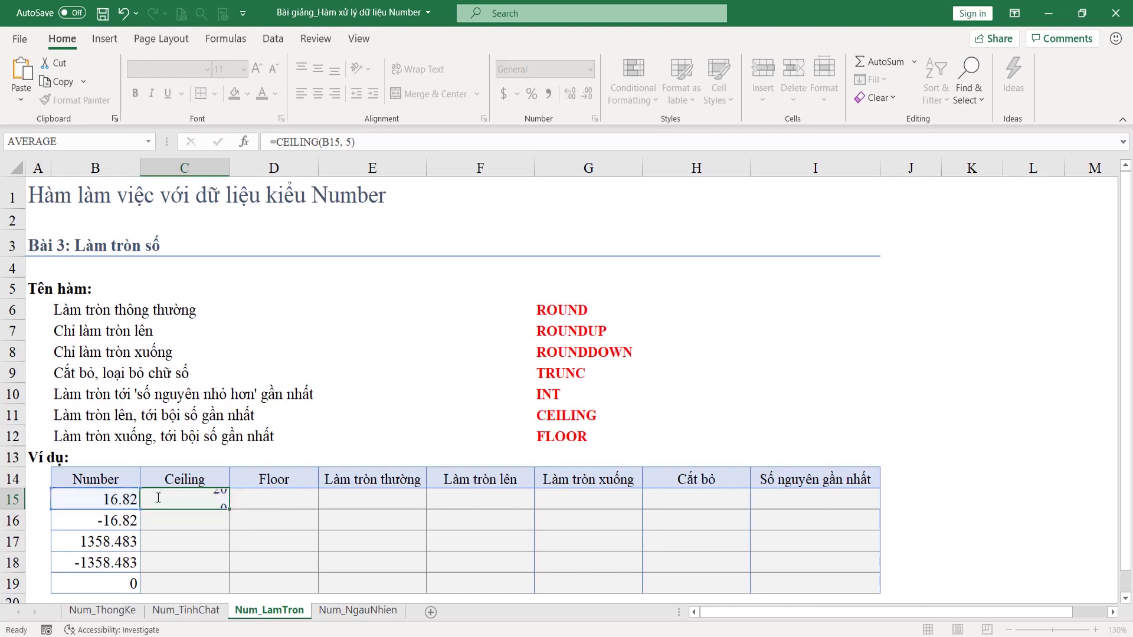
Replace the significance 5 with 3 in C15's formula, giving 18.
click(157, 498)
key(F2)
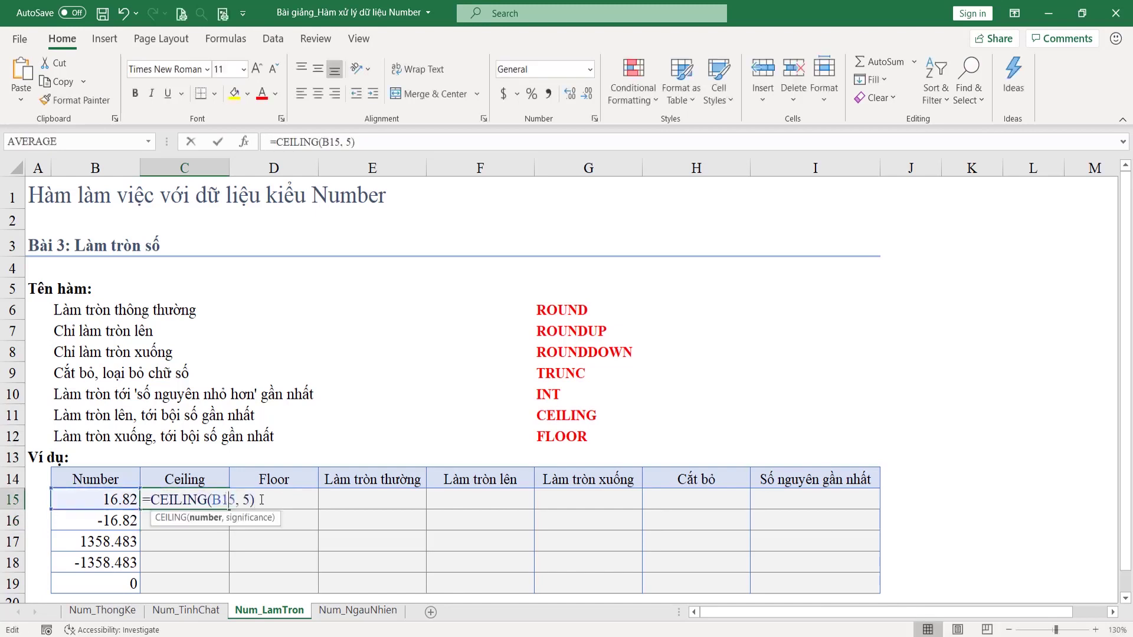
double_click(246, 500)
text(3)
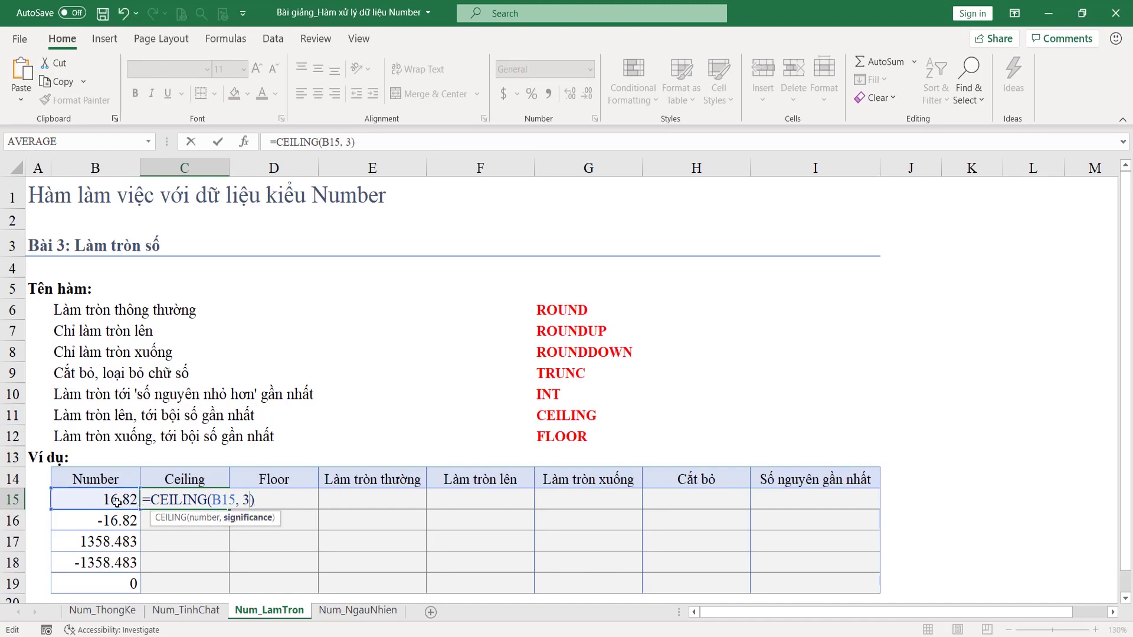
click(253, 501)
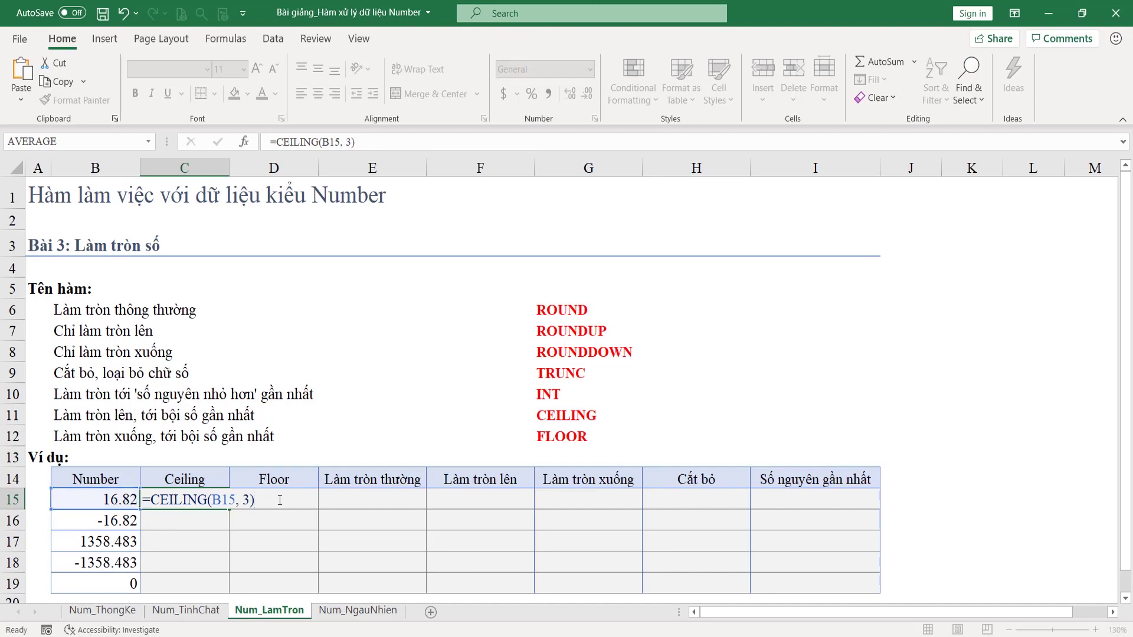
key(Return)
Reopen C15 to point out the significance argument 3, leaving the formula unchanged.
click(214, 496)
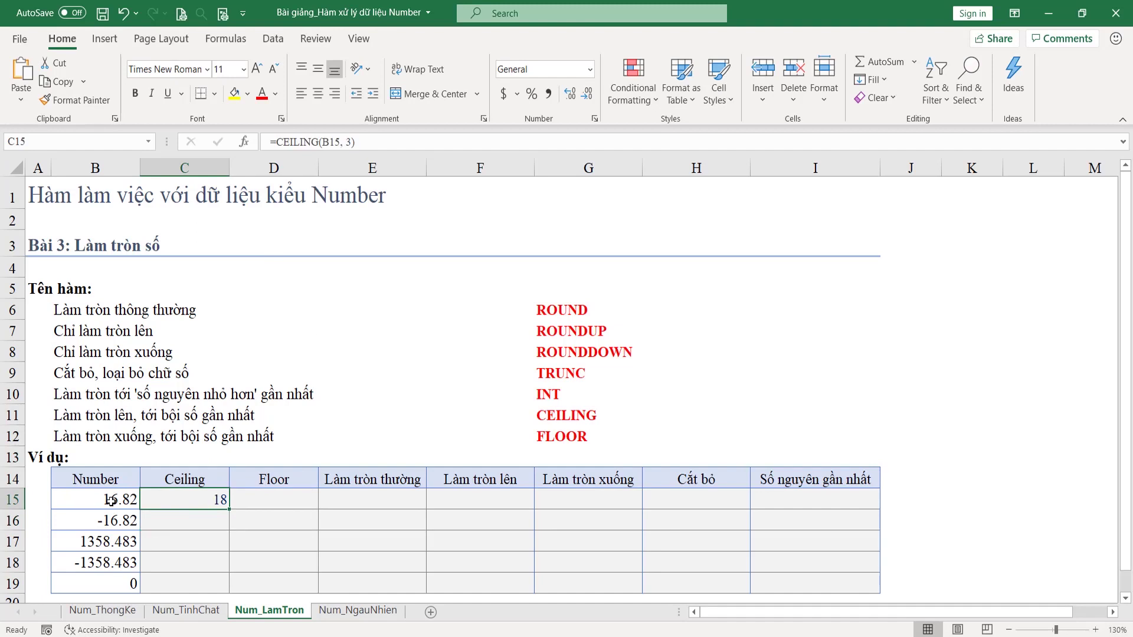
double_click(221, 501)
click(234, 520)
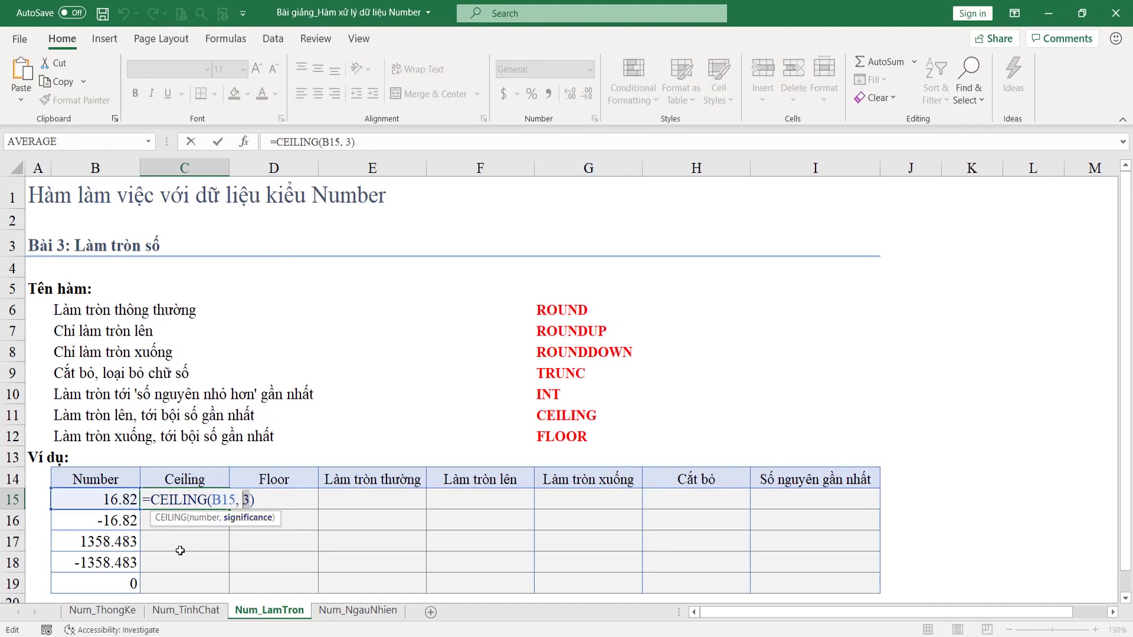
key(ctrl+Return)
Fill =CEILING(B15, 3) down to C19, checking C16's -15 against -16.82 and C19's 0.
drag(229, 511, 229, 590)
click(205, 523)
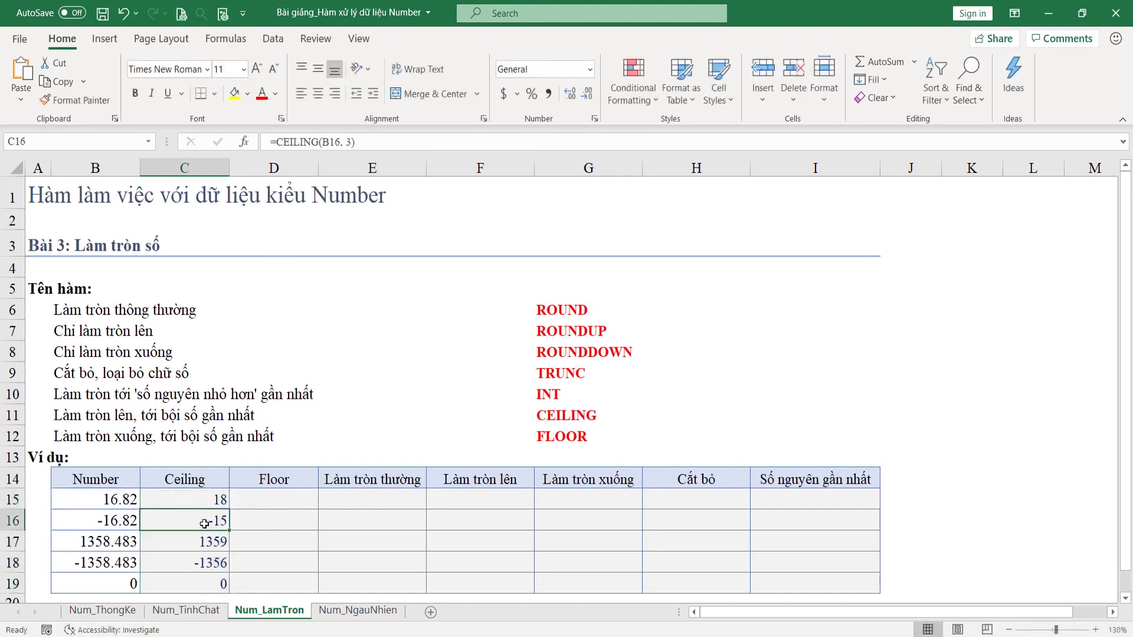
double_click(204, 523)
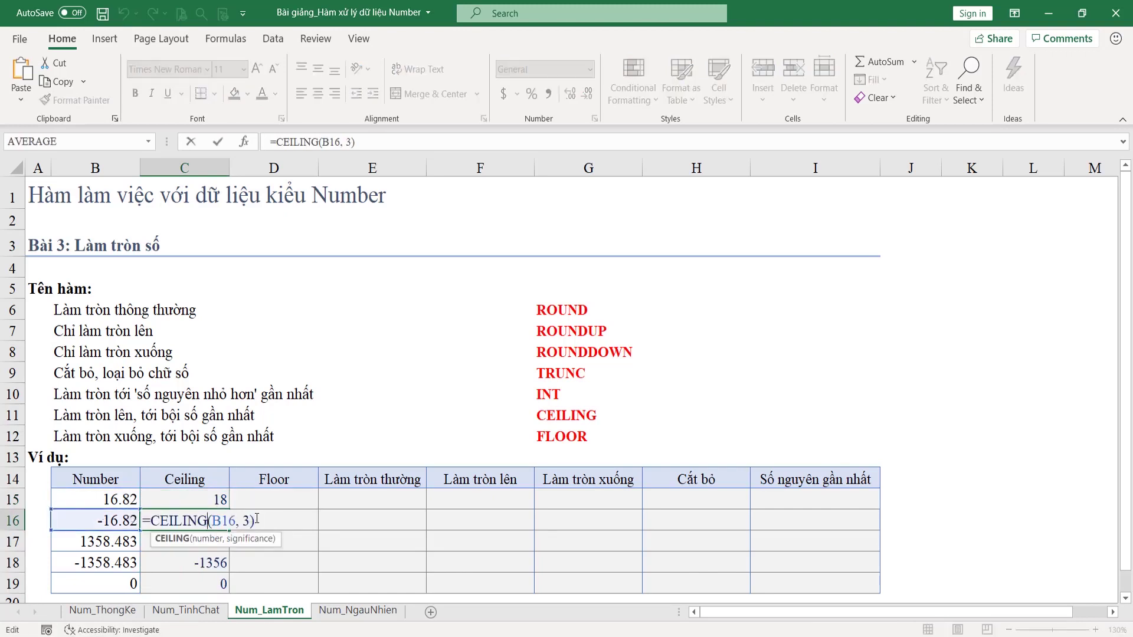
key(Return)
click(212, 518)
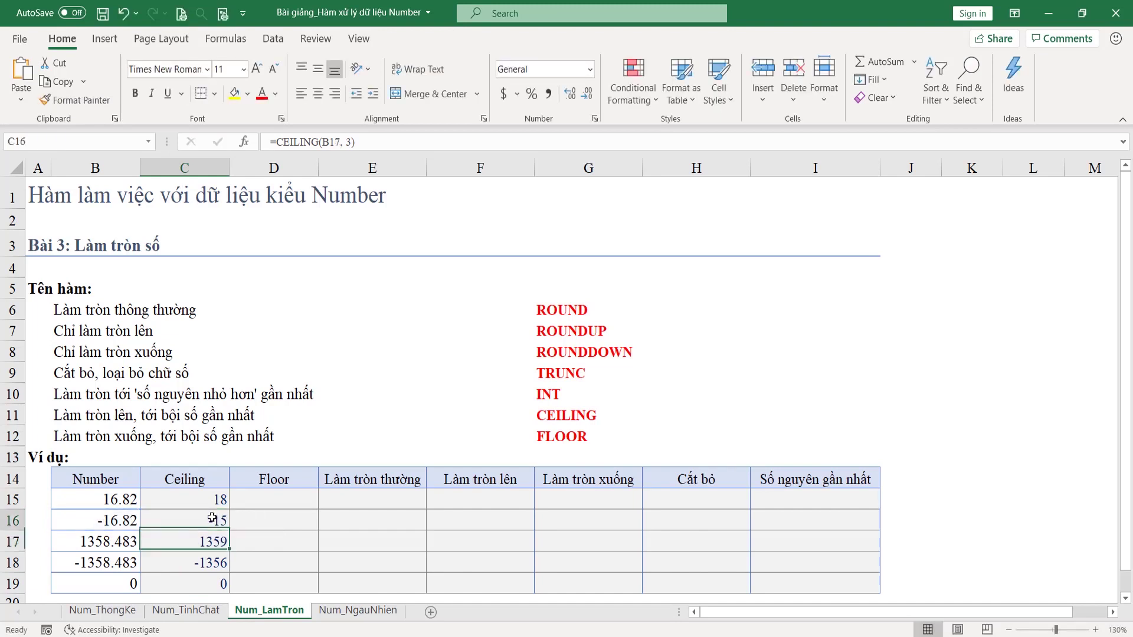
click(129, 521)
click(201, 521)
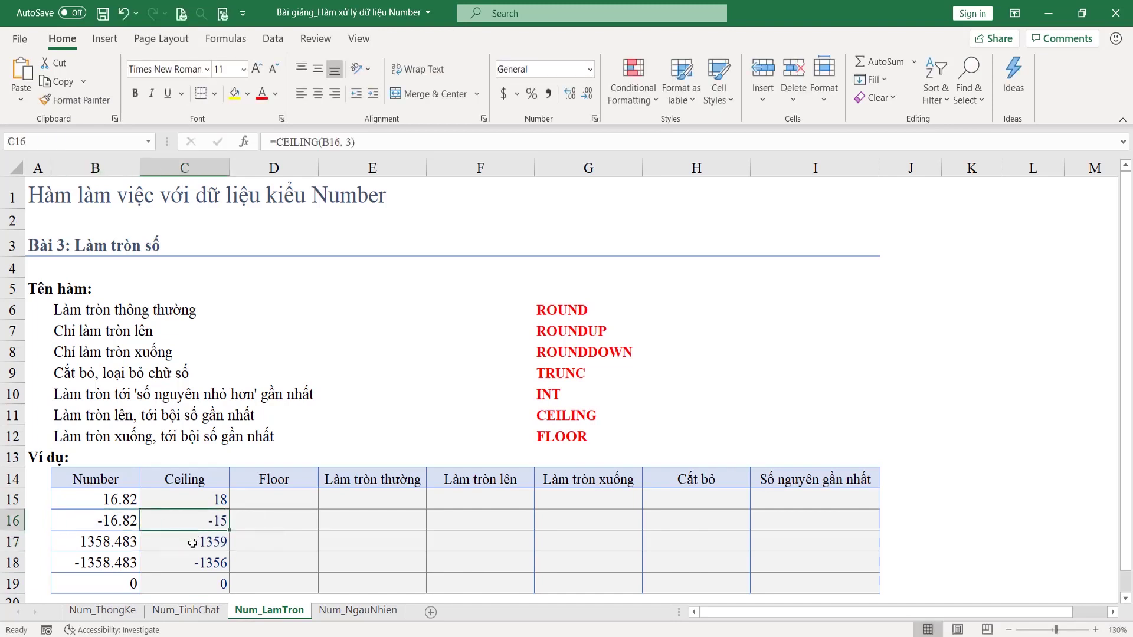
click(214, 576)
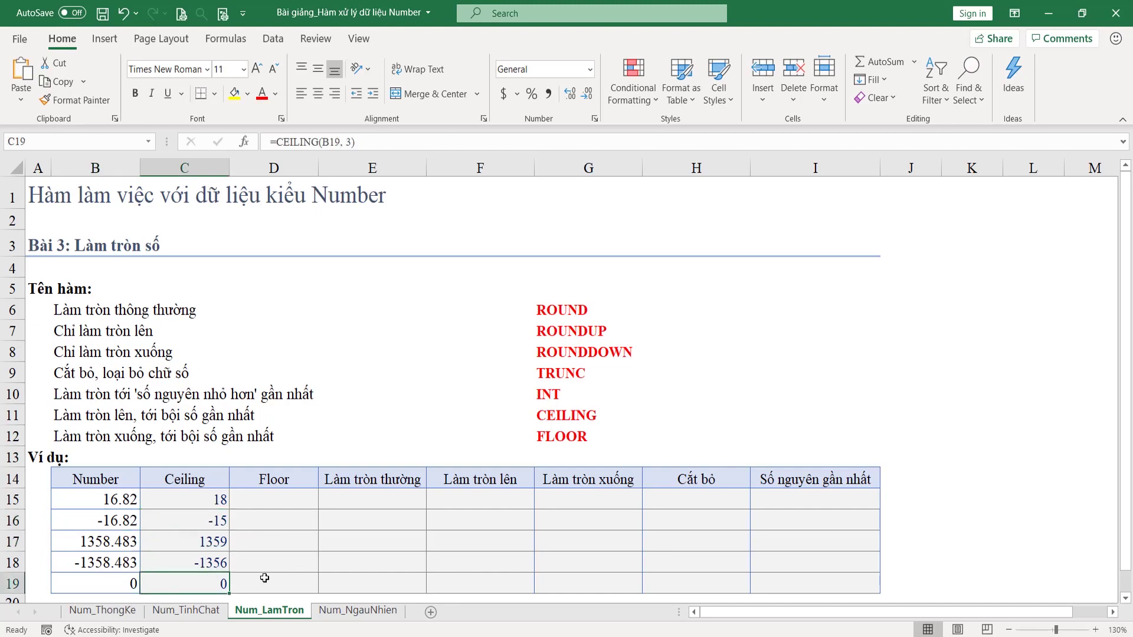
click(253, 501)
Enter =FLOOR(B15, 4) in D15 via autocomplete so it shows 16.
text(=)
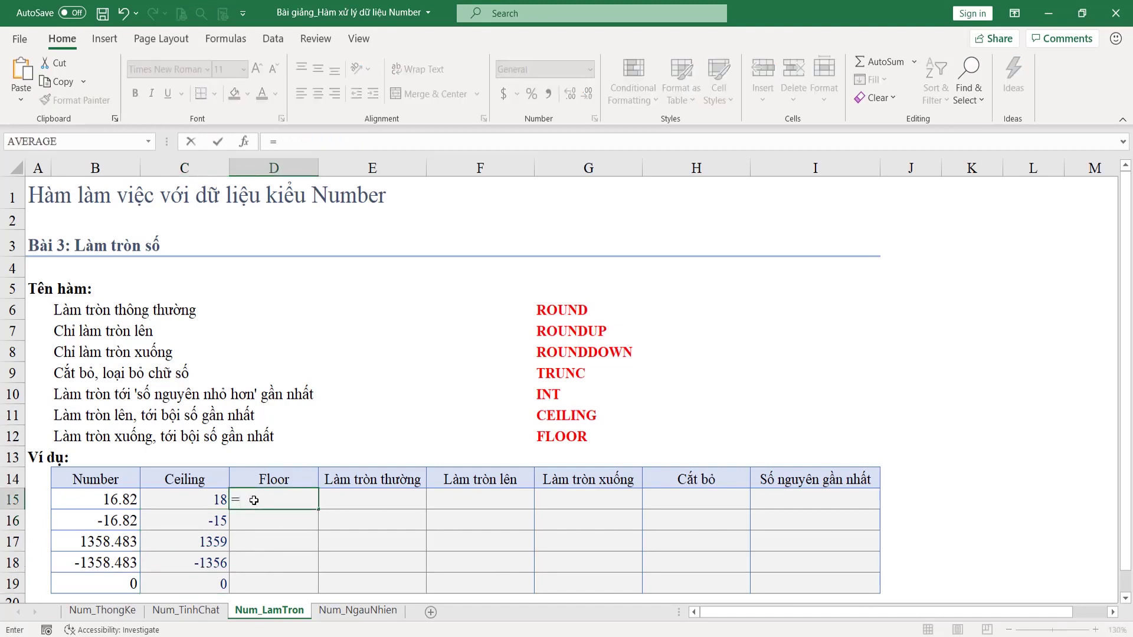
text(fl)
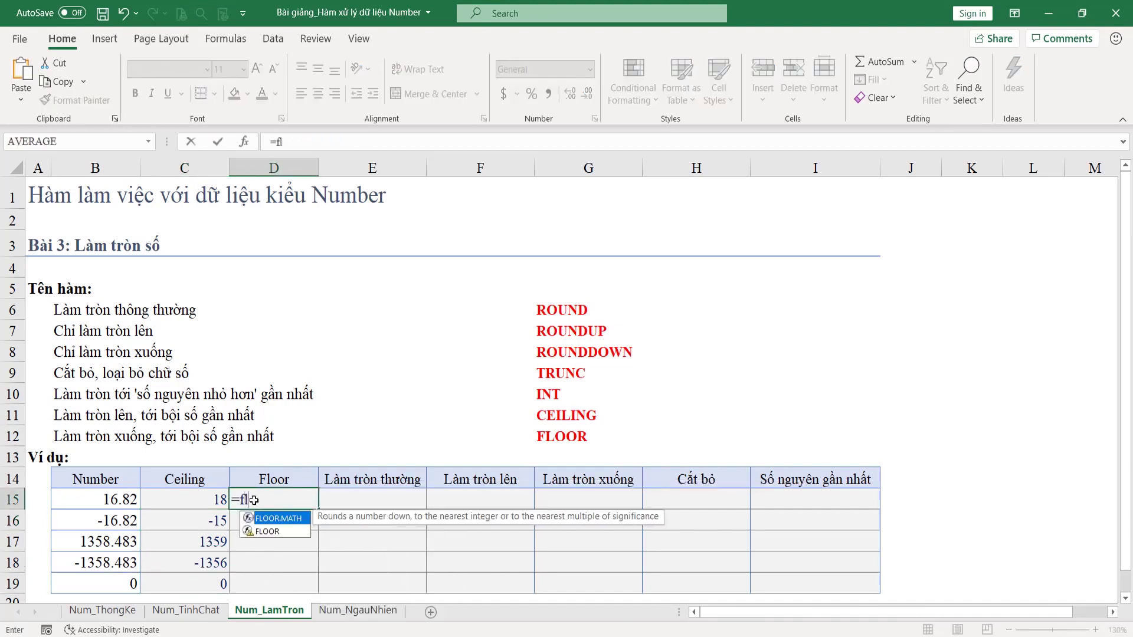
key(Down)
key(Tab)
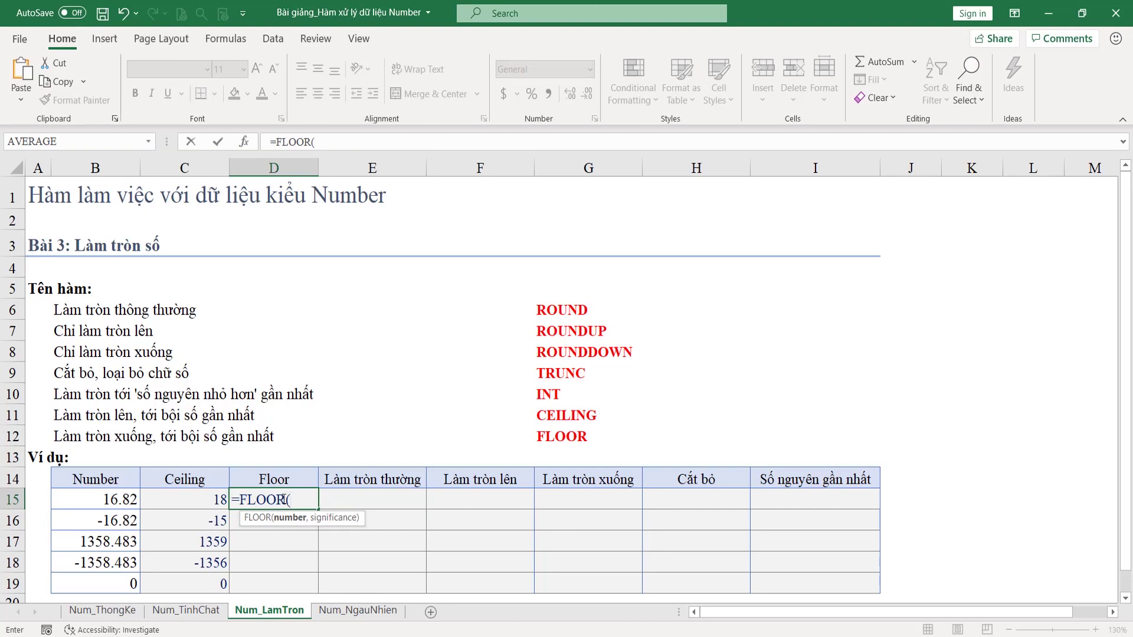
click(104, 497)
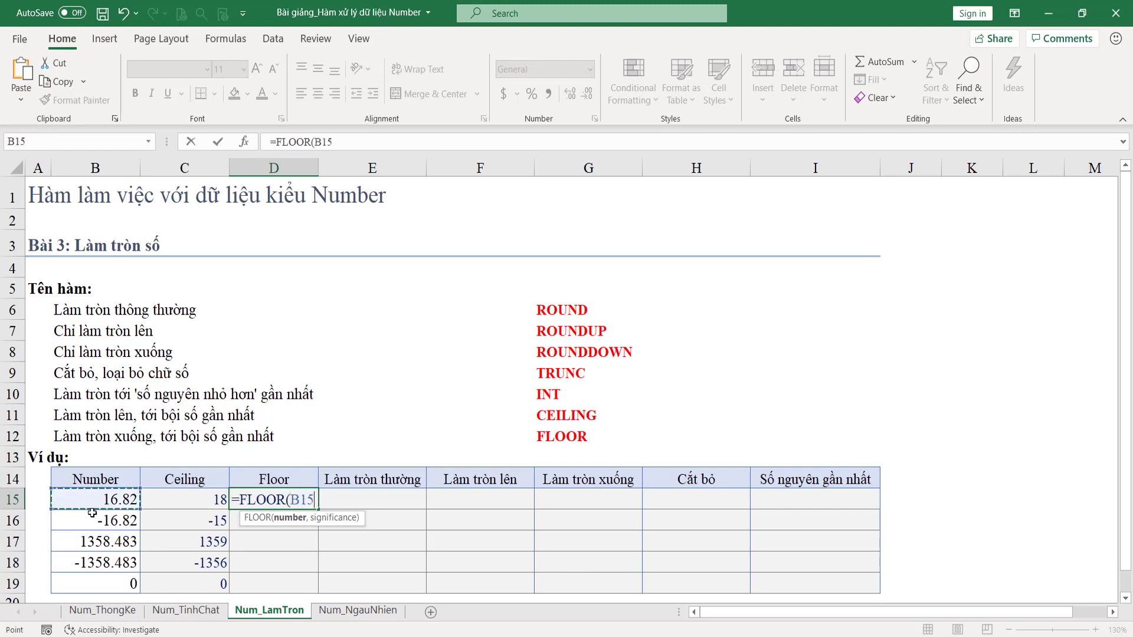
text(,)
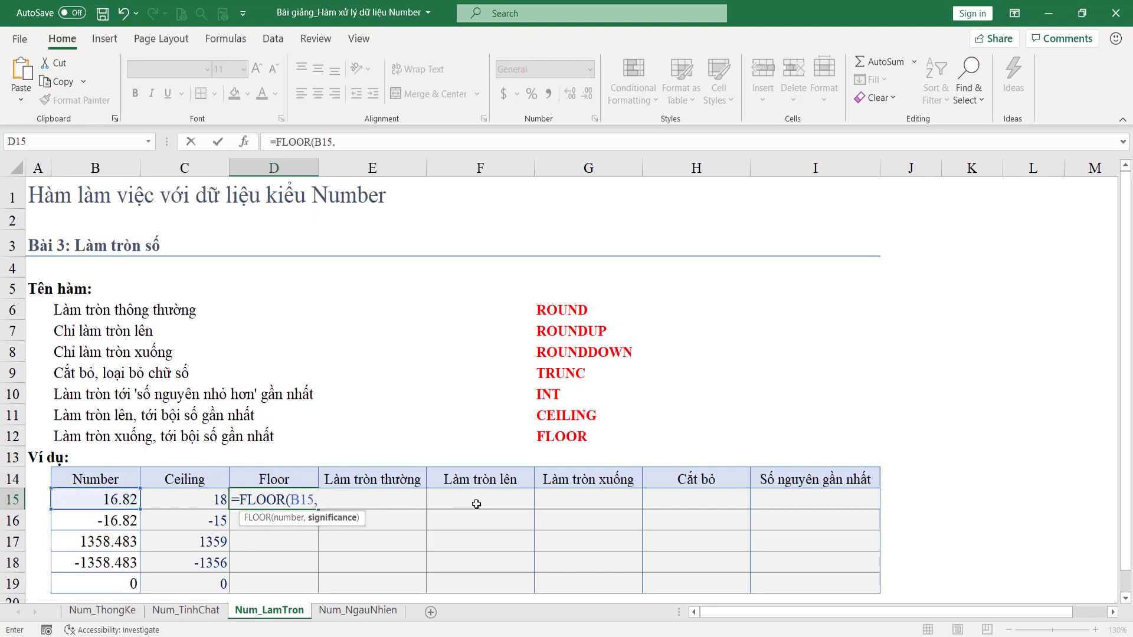
text( 4))
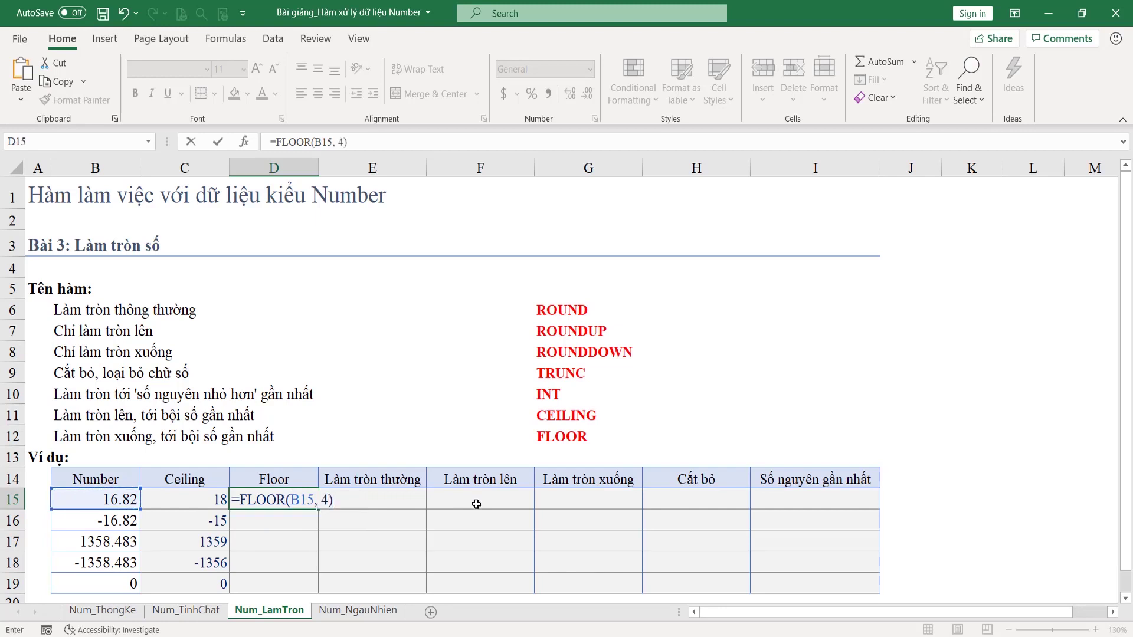
key(ctrl+Return)
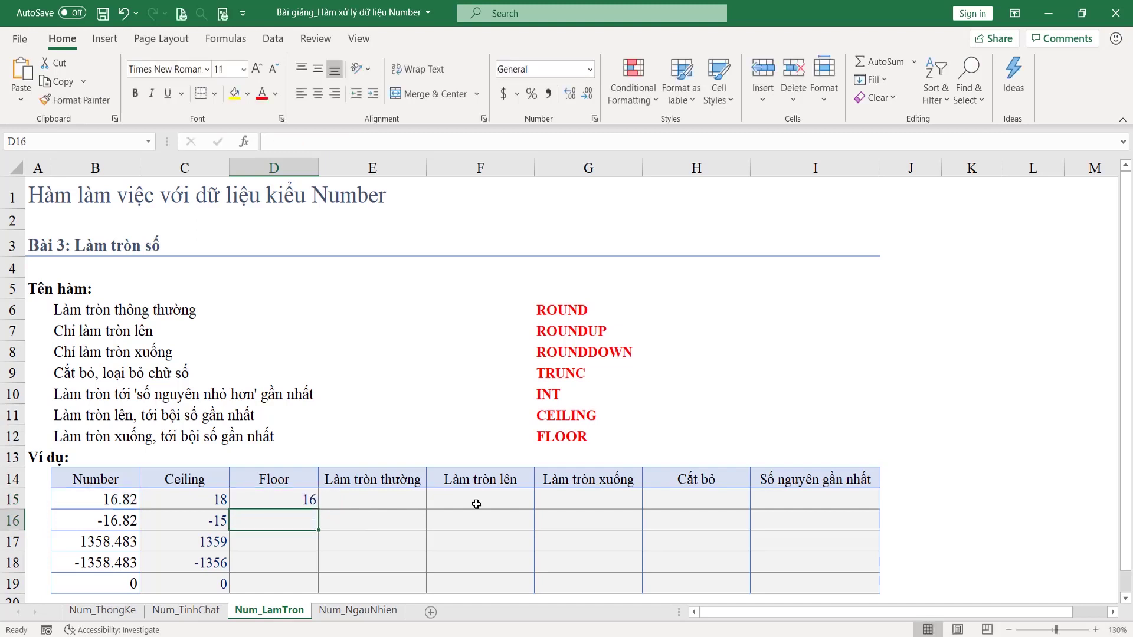
Fill FLOOR down to D19, compare the Ceiling and Floor results for -16.82.
drag(319, 508, 319, 587)
click(100, 520)
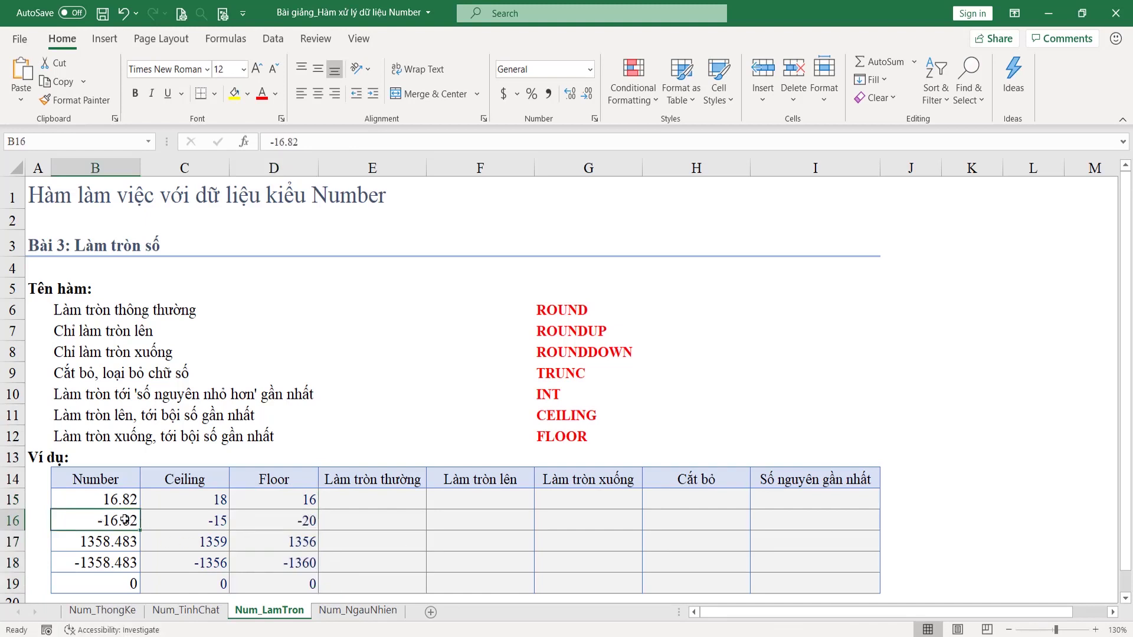
click(301, 515)
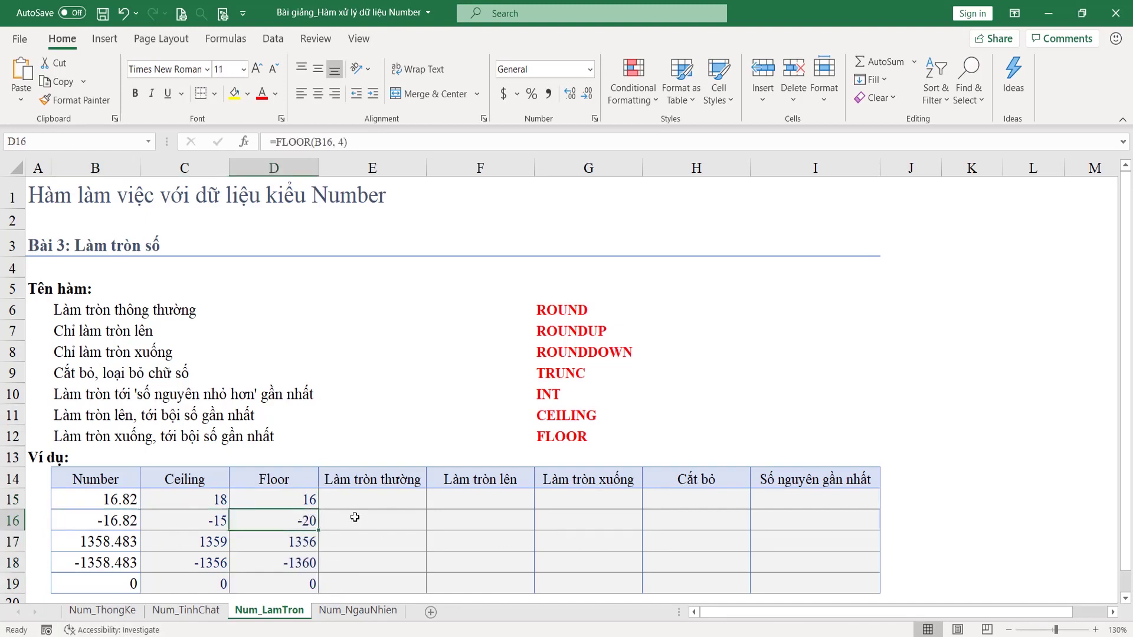
drag(314, 501, 196, 583)
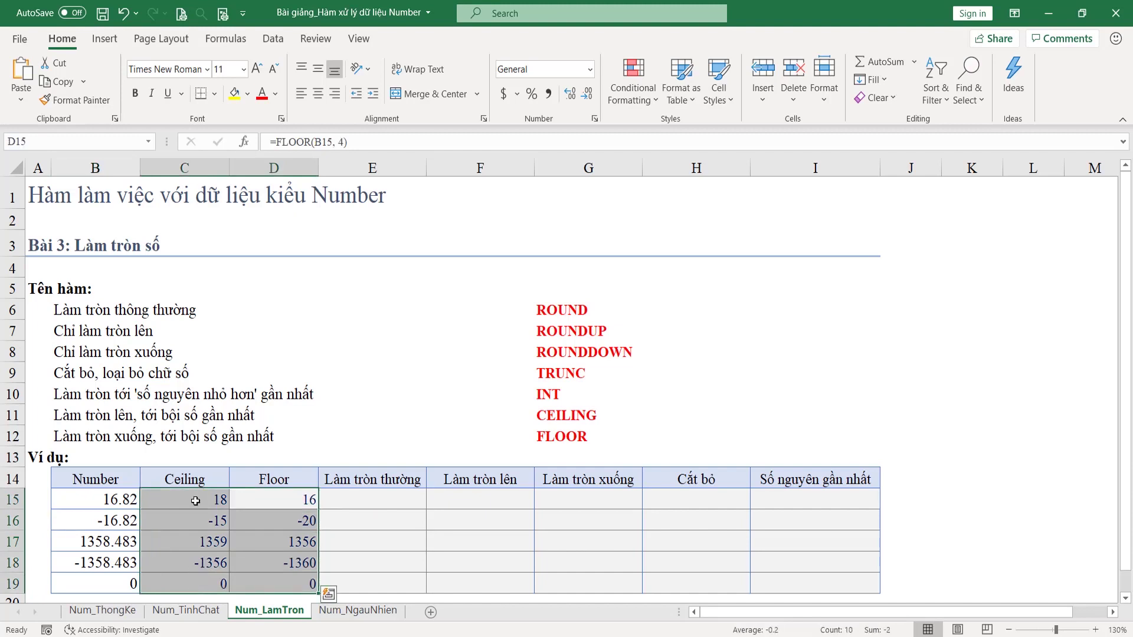
click(272, 478)
click(372, 502)
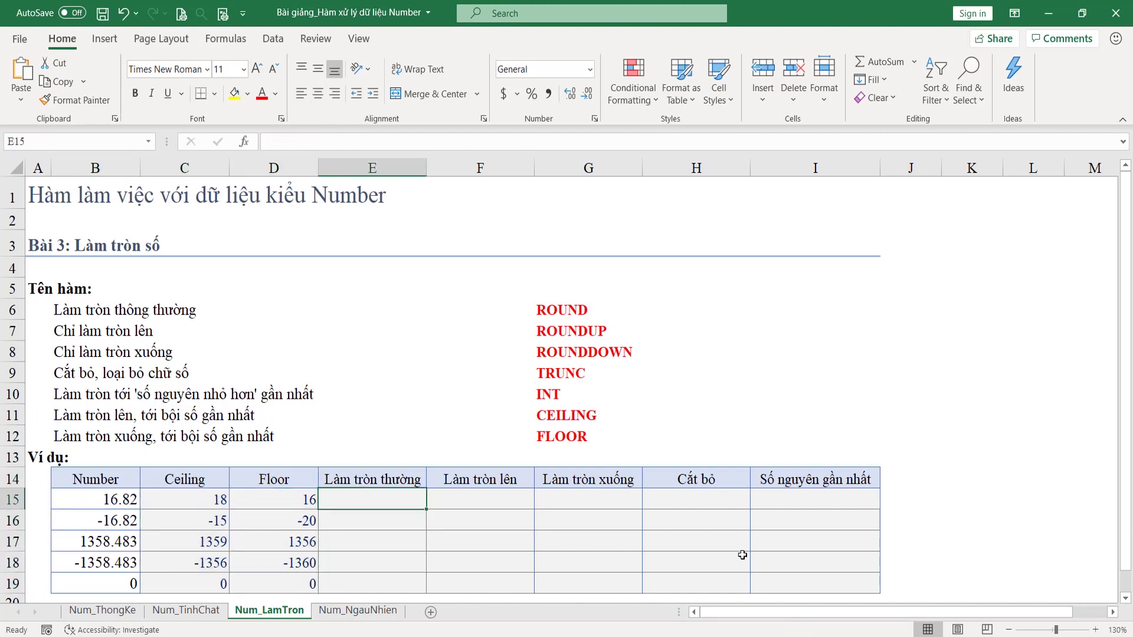
Enter =ROUND(B15,1) in E15 so it shows 16.8.
text(=)
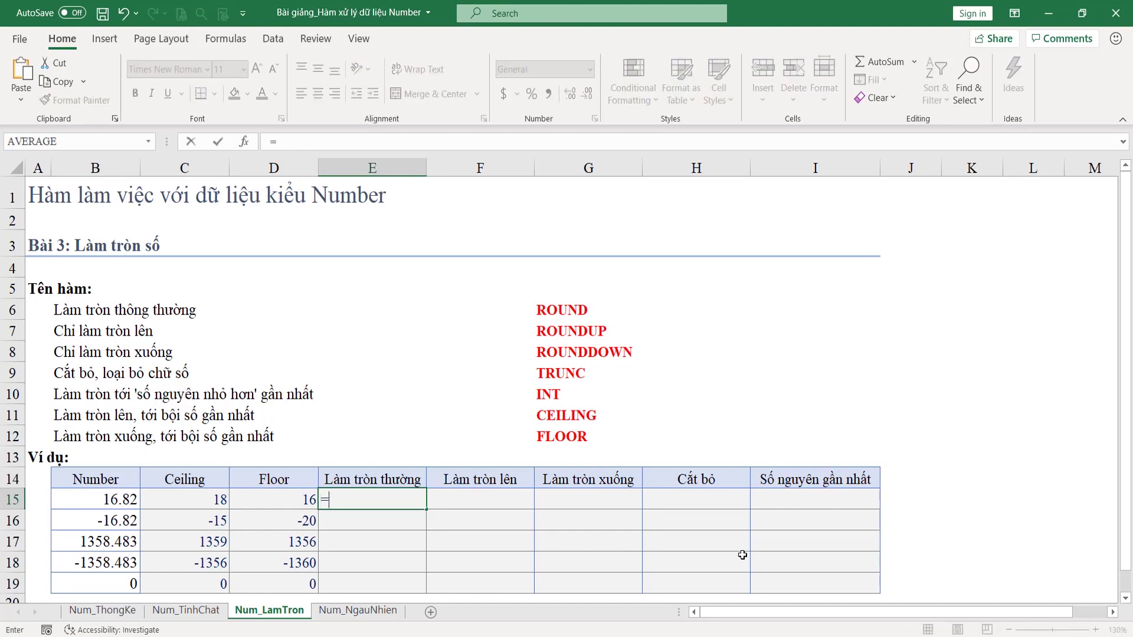
text(round)
key(Tab)
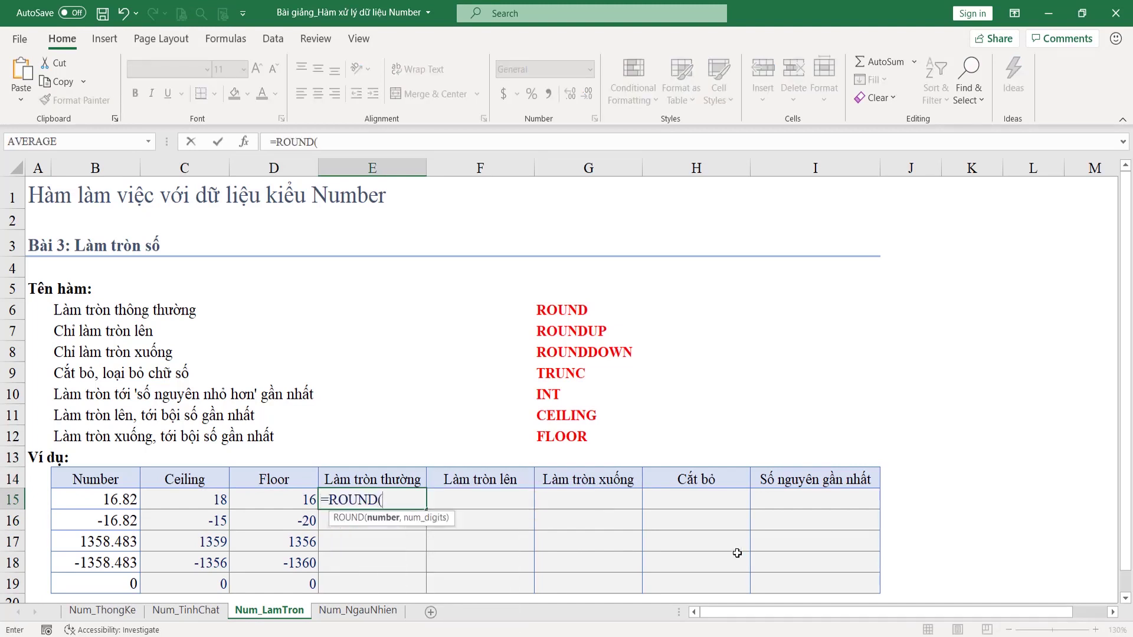
click(107, 502)
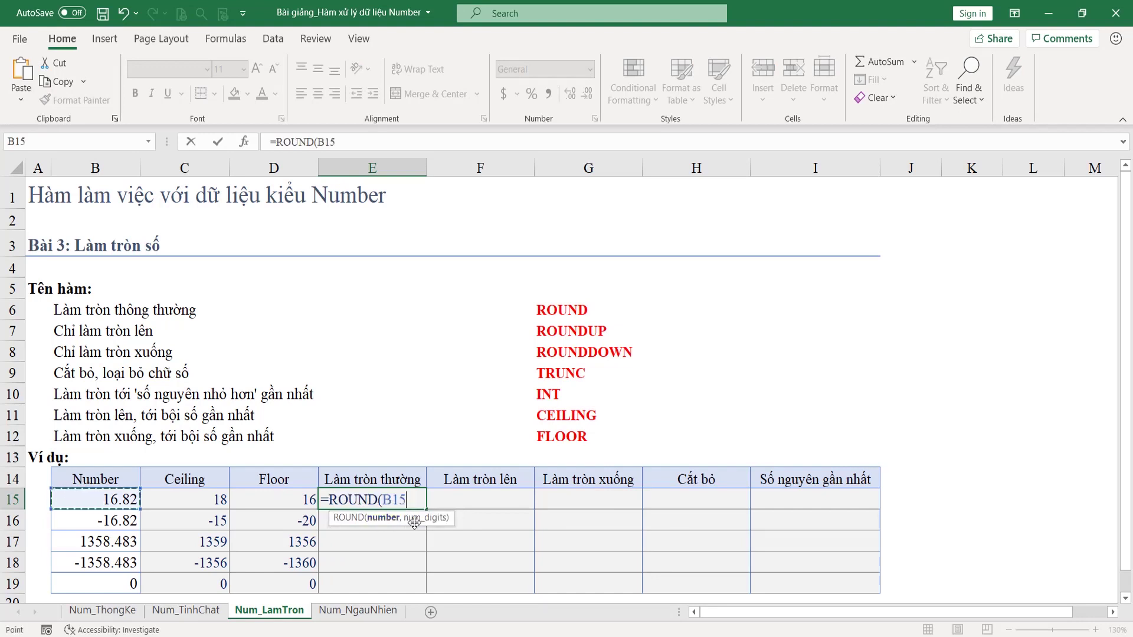
text(,1)
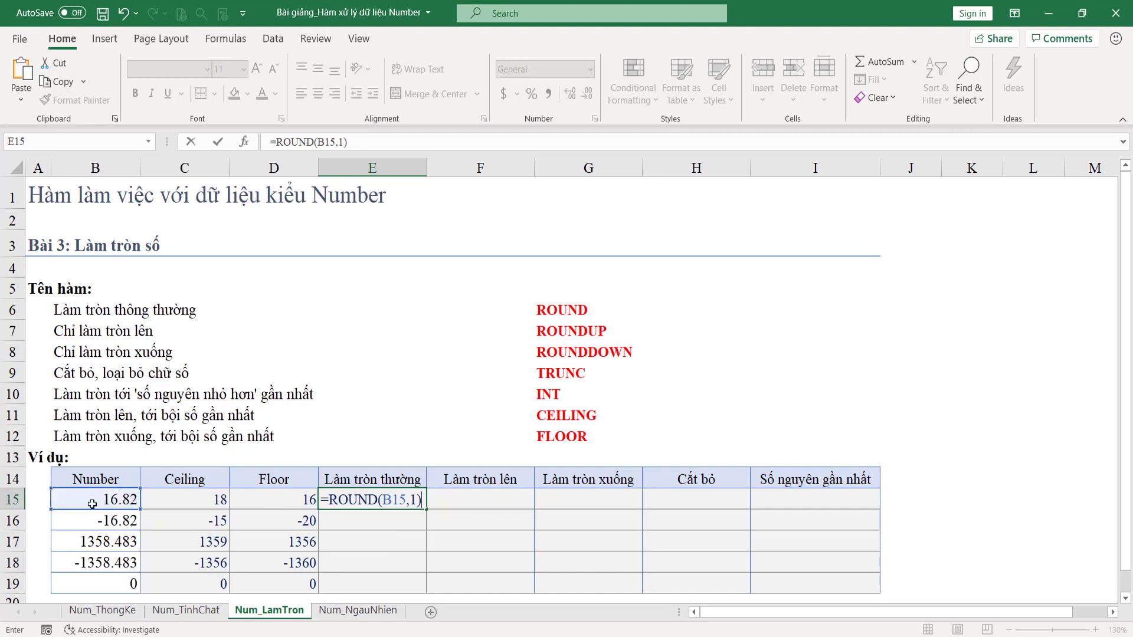
key(Return)
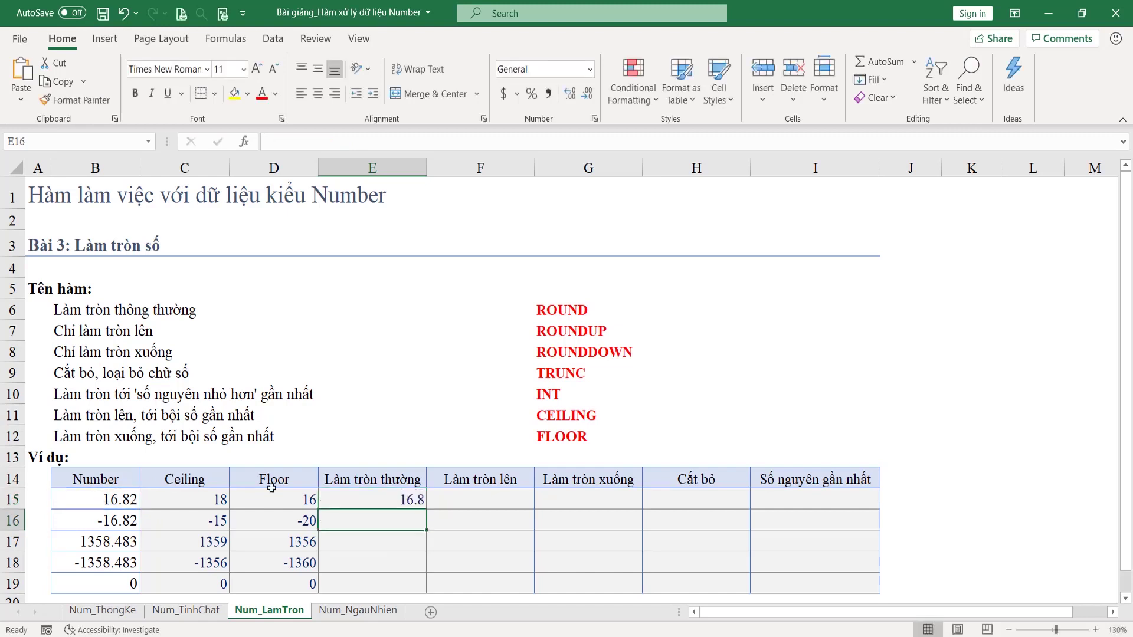
click(412, 500)
Copy ROUND(B15,1) down to E19 and check E16 and E17 (1358.5) against their numbers.
drag(428, 507, 428, 587)
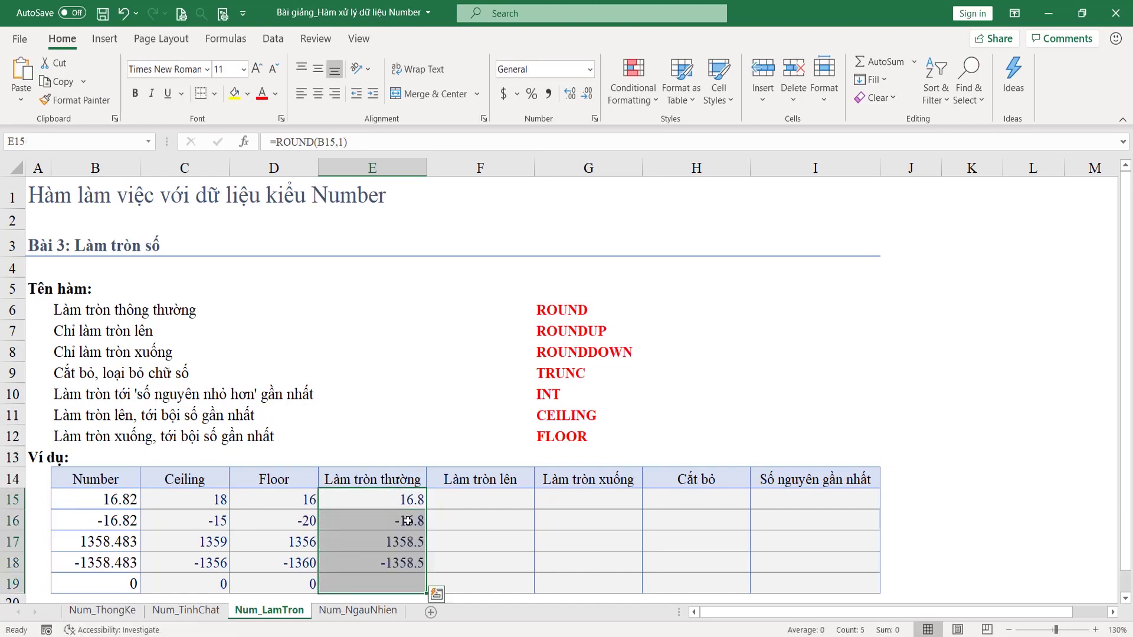
click(381, 522)
click(92, 518)
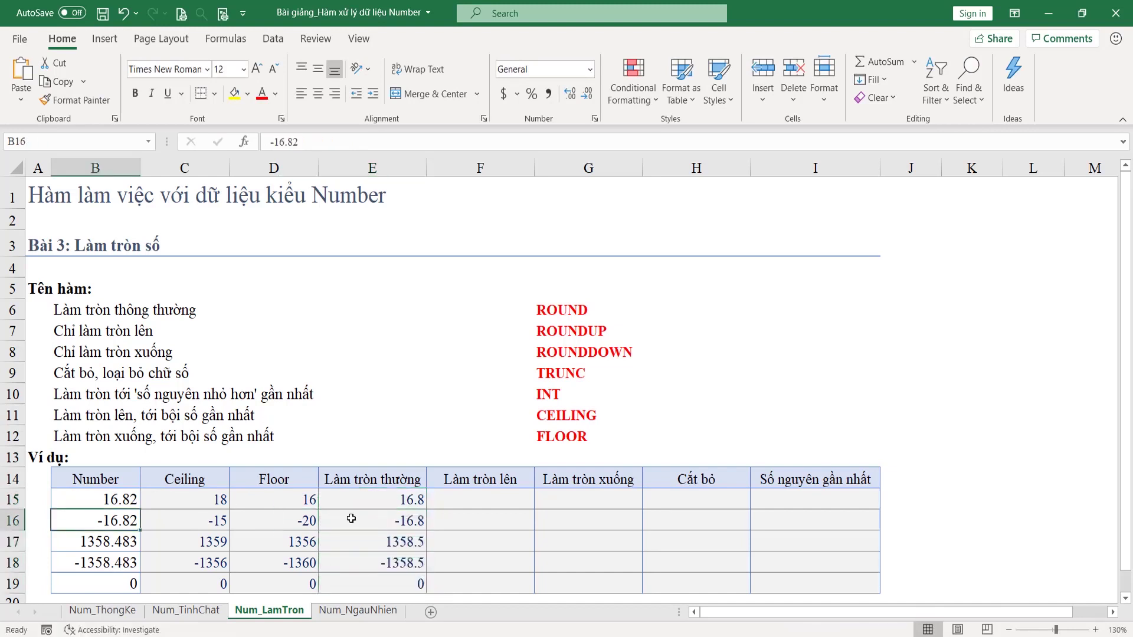
click(394, 519)
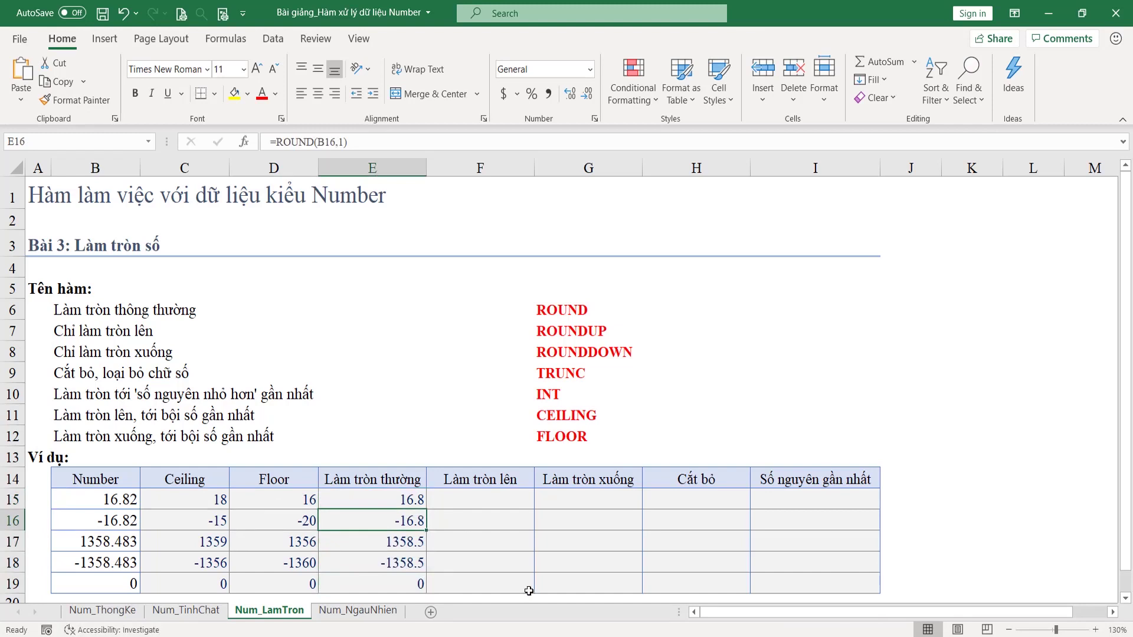
click(121, 542)
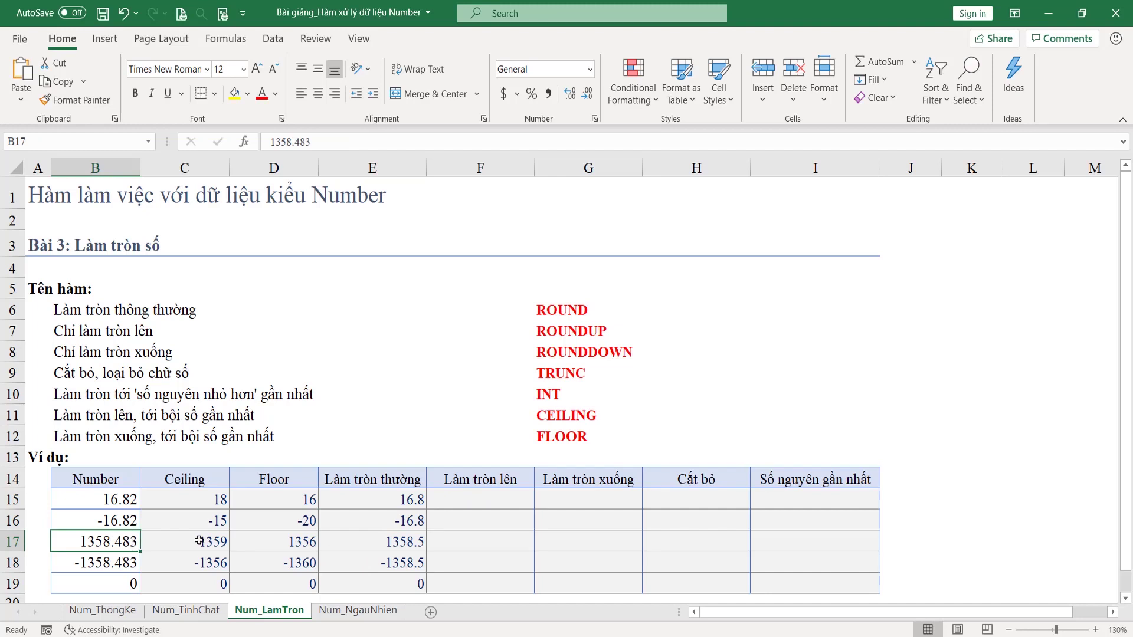
click(378, 543)
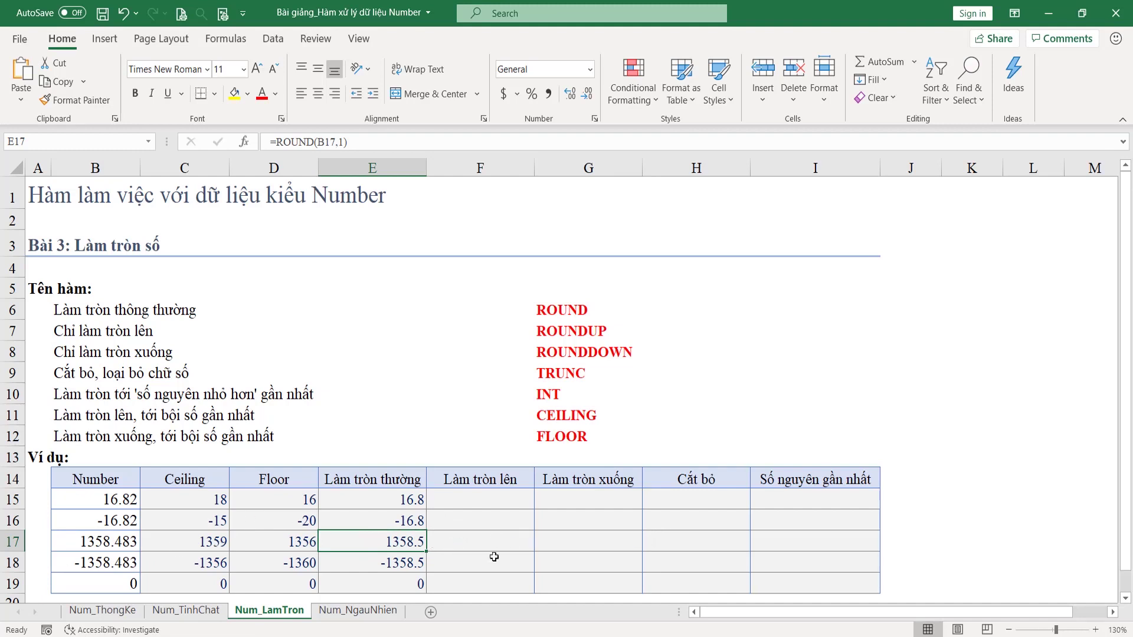
click(402, 503)
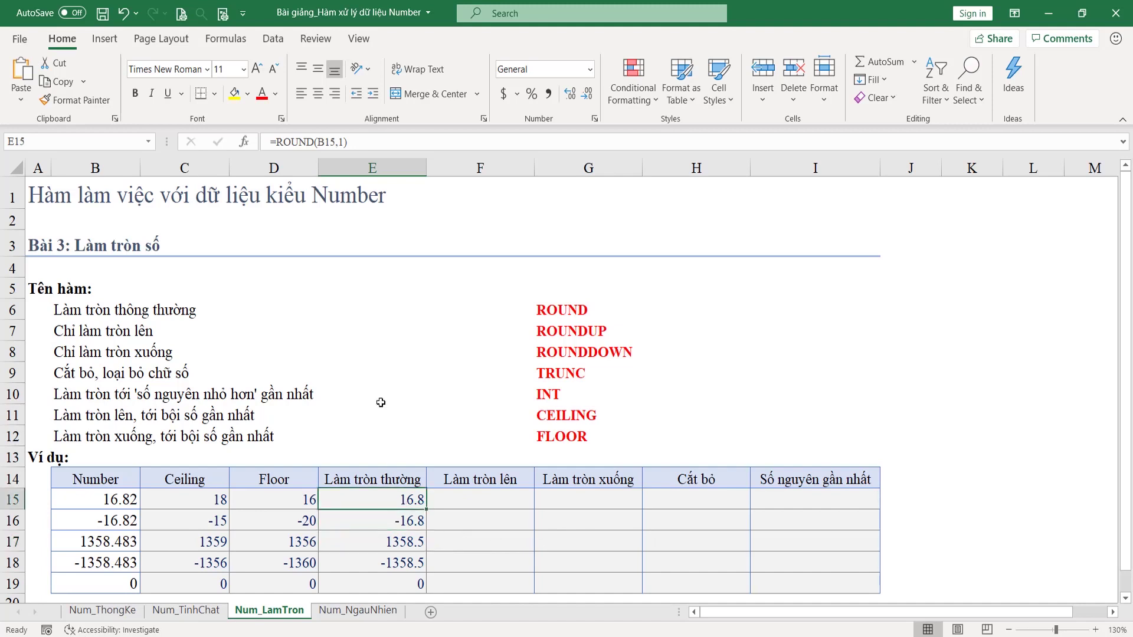
Change E15 to =ROUND(B15,-1) so 16.82 rounds to 20.
key(F2)
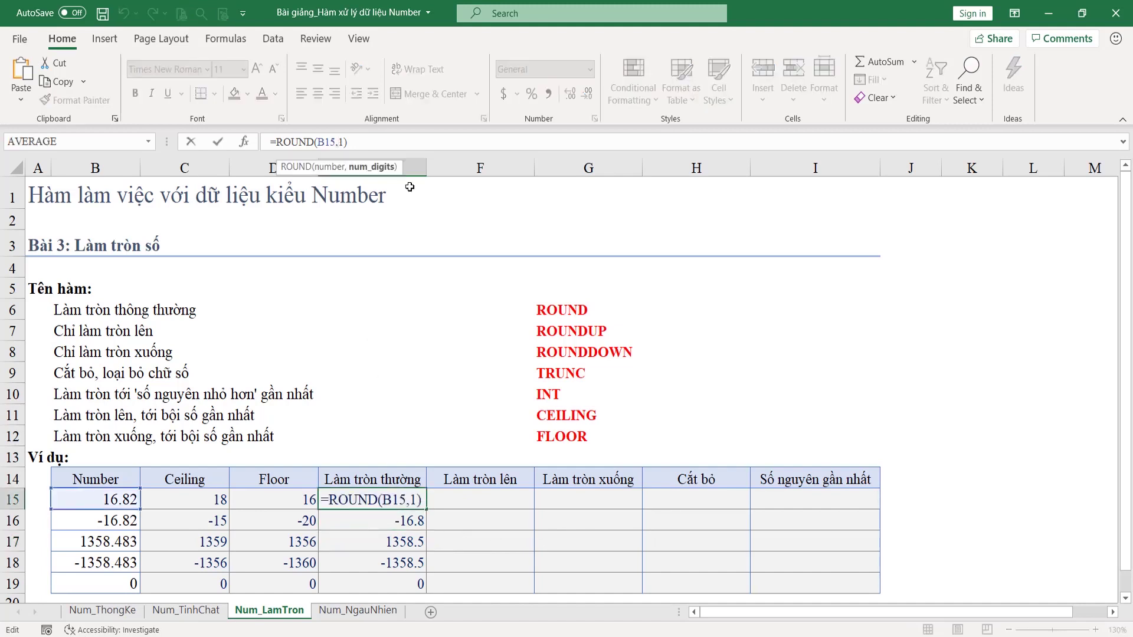
text(-)
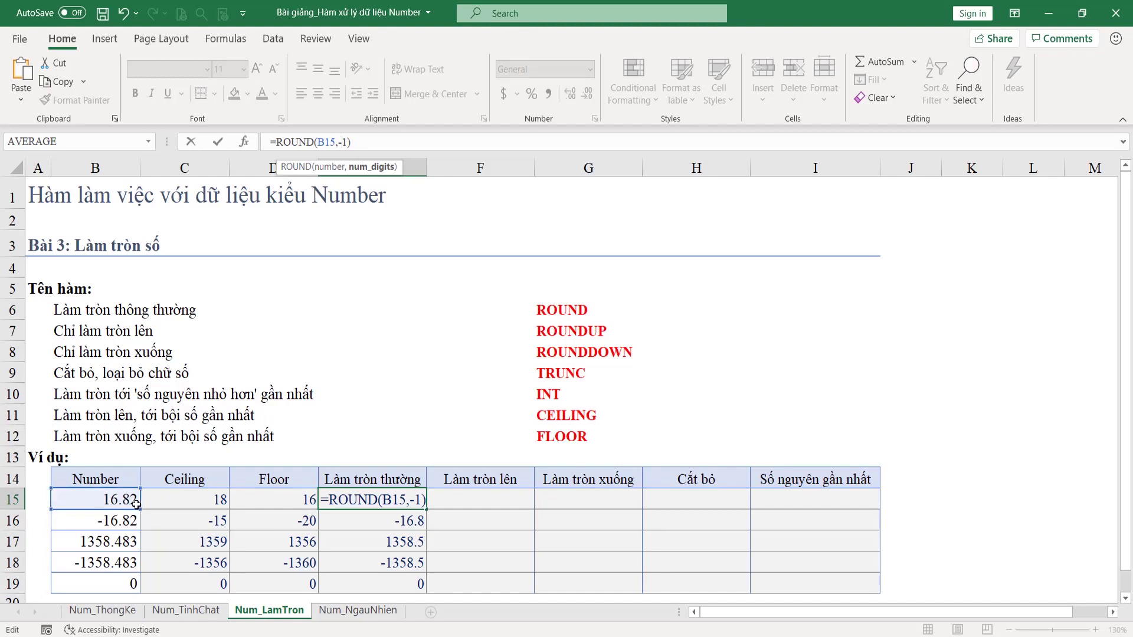
click(423, 500)
drag(423, 500, 412, 500)
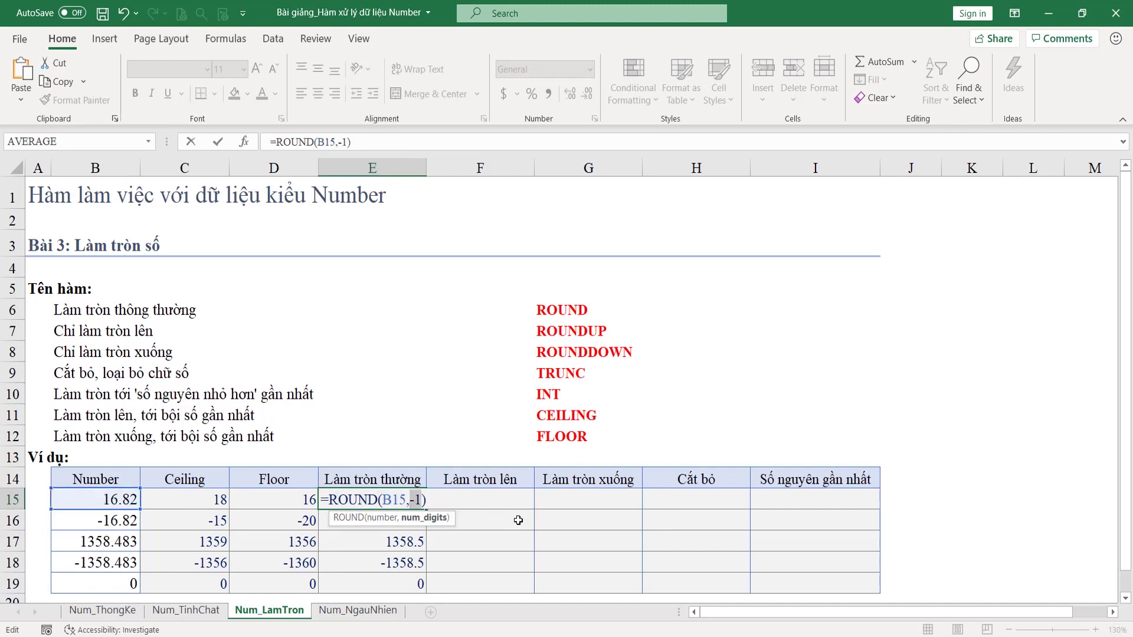
key(Return)
Fill the nearest-ten ROUND down to E19, checking E16 (-20) and E17 (1360).
click(384, 499)
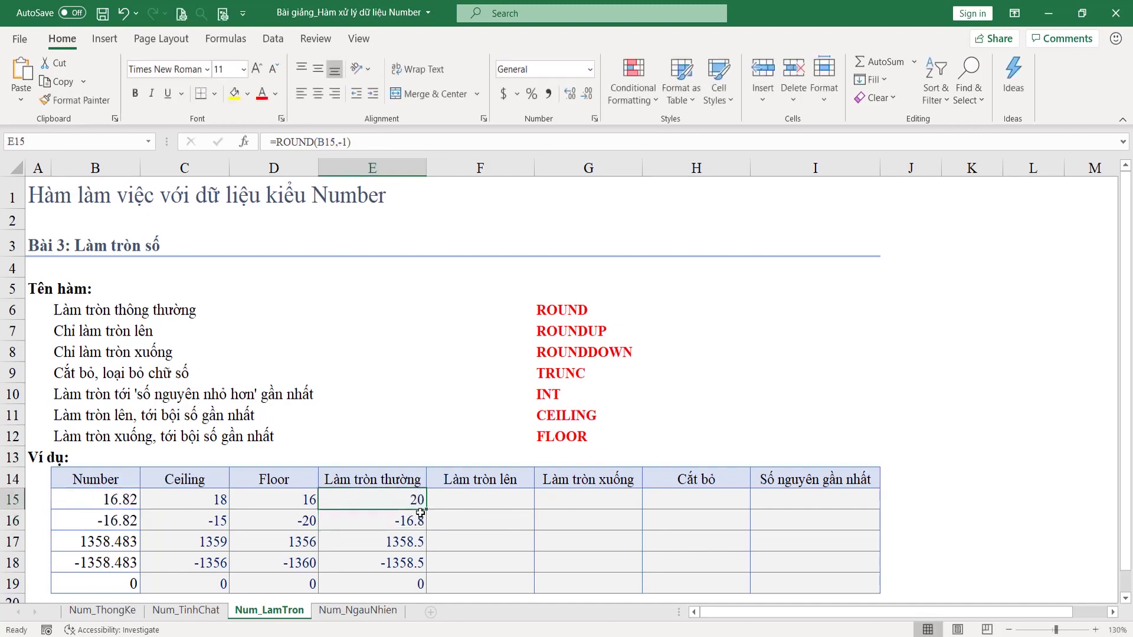
drag(427, 512, 427, 587)
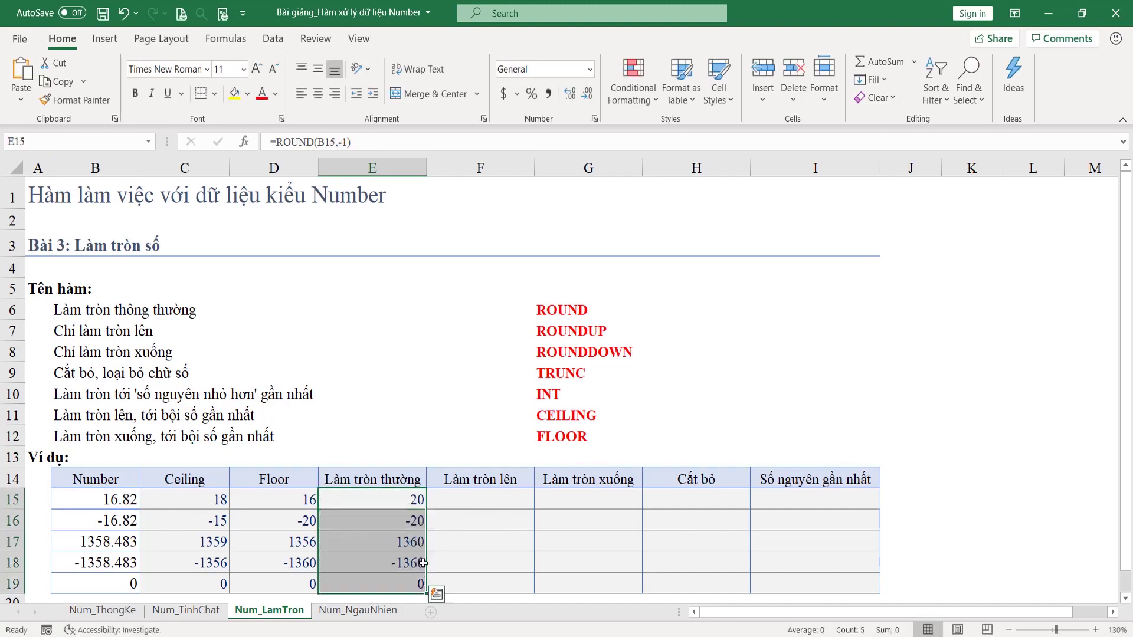
click(104, 519)
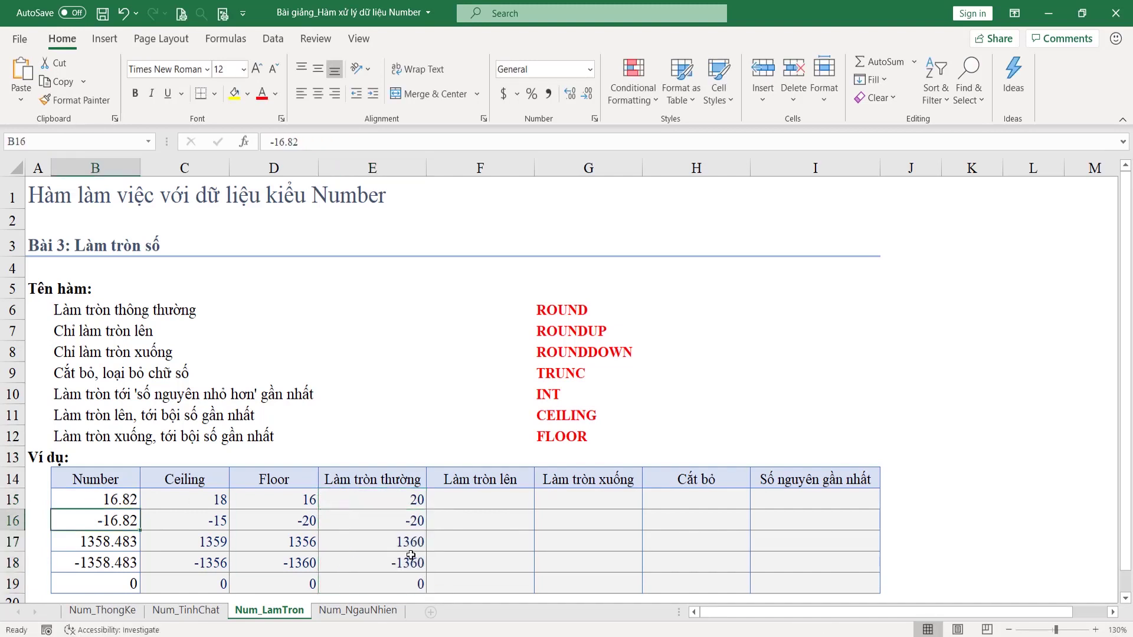
click(405, 521)
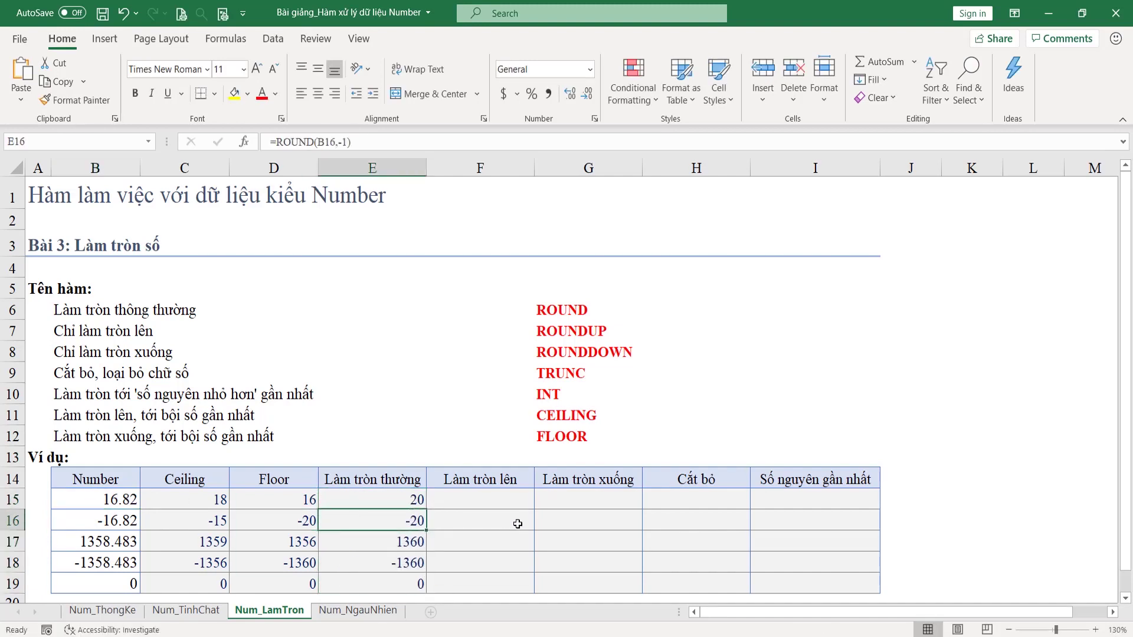
click(107, 542)
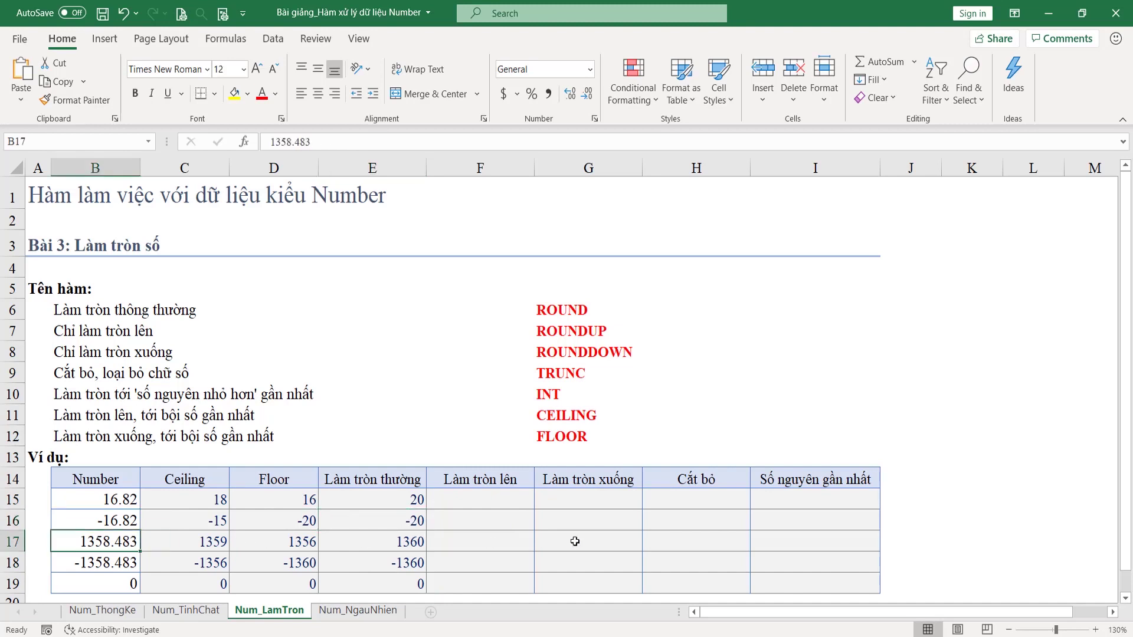
click(389, 543)
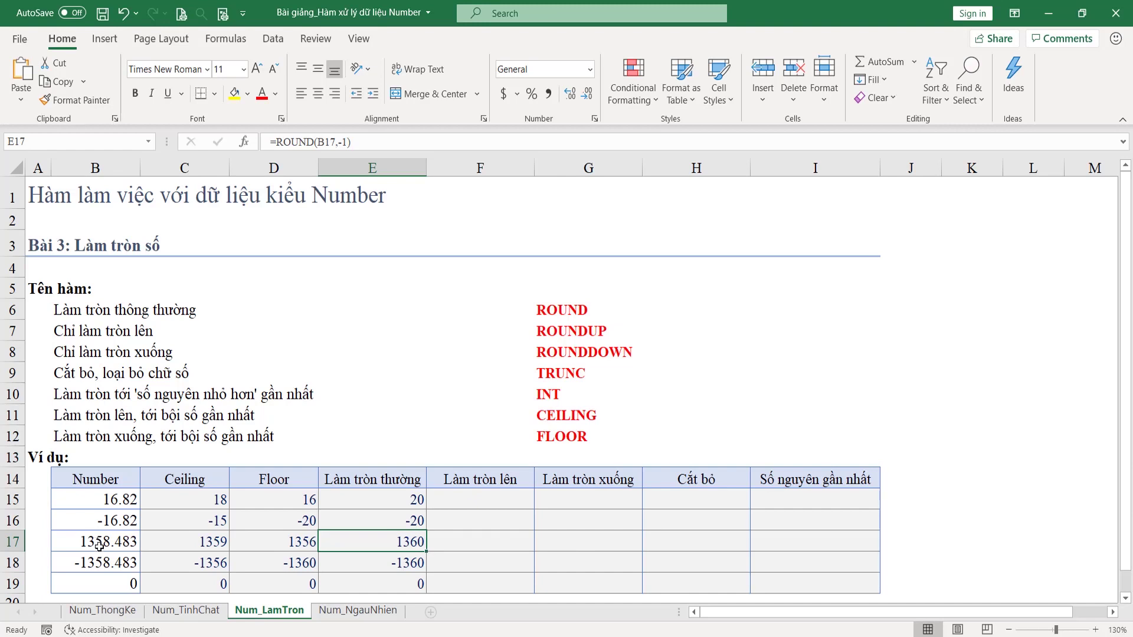
Enter =ROUNDUP(B15,1) in F15 so it shows 16.9.
click(509, 495)
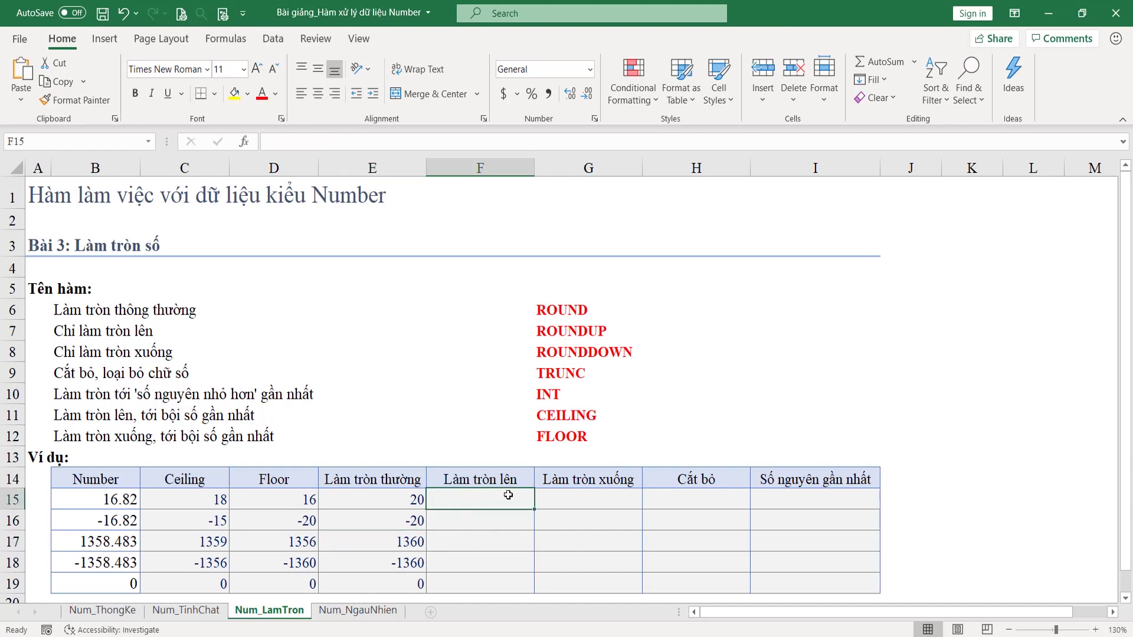
text(=rou)
key(BackSpace)
text(roundu)
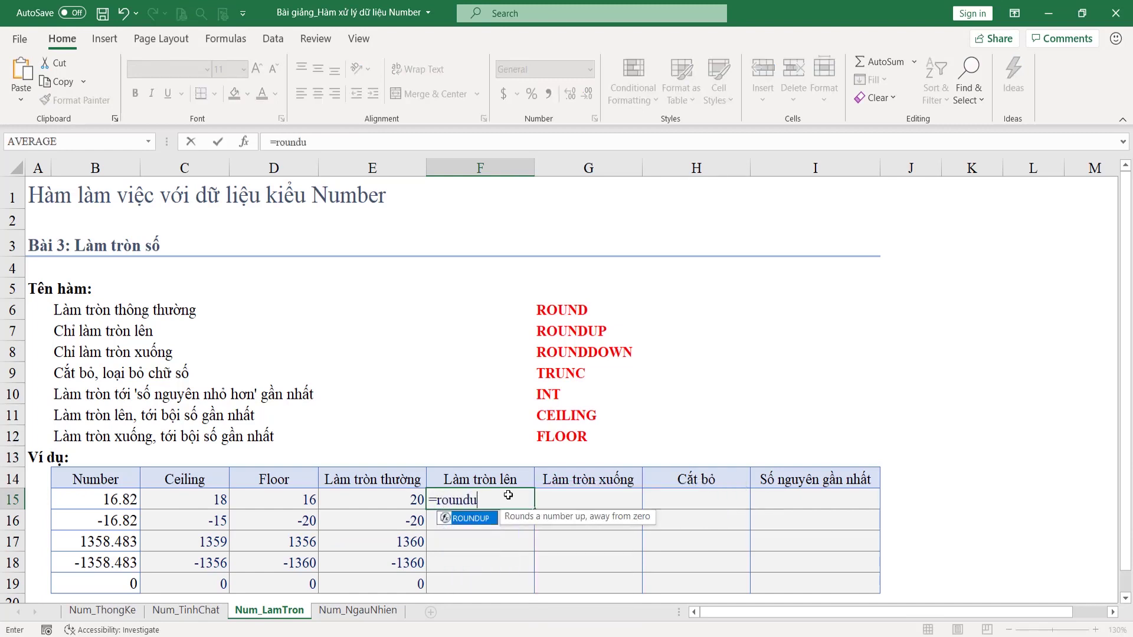
key(Tab)
click(83, 495)
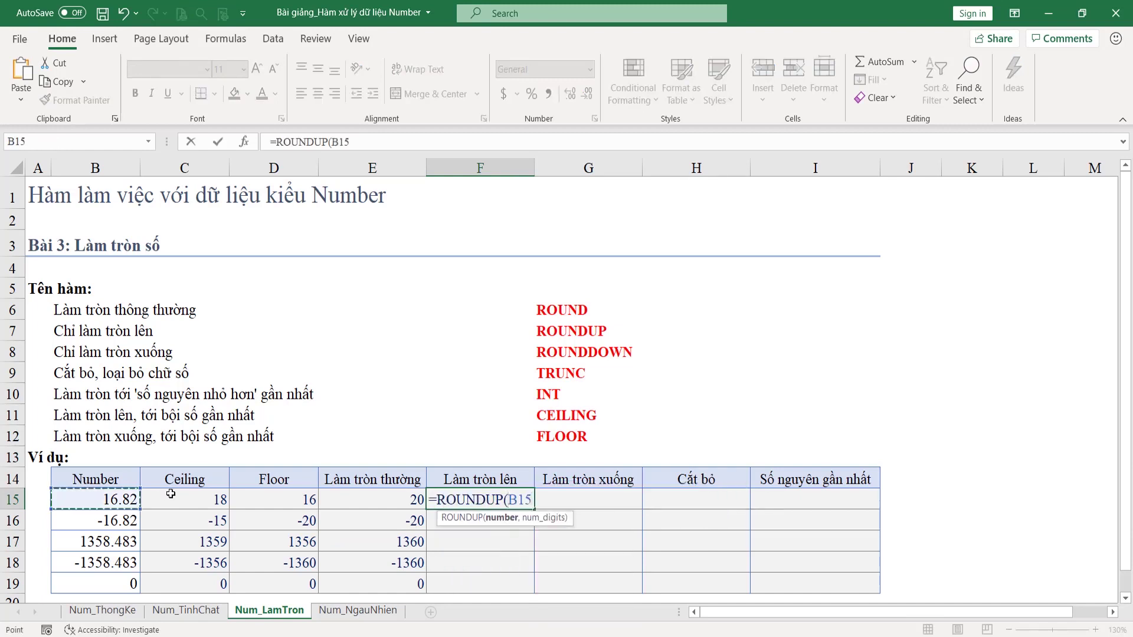
text(,1)
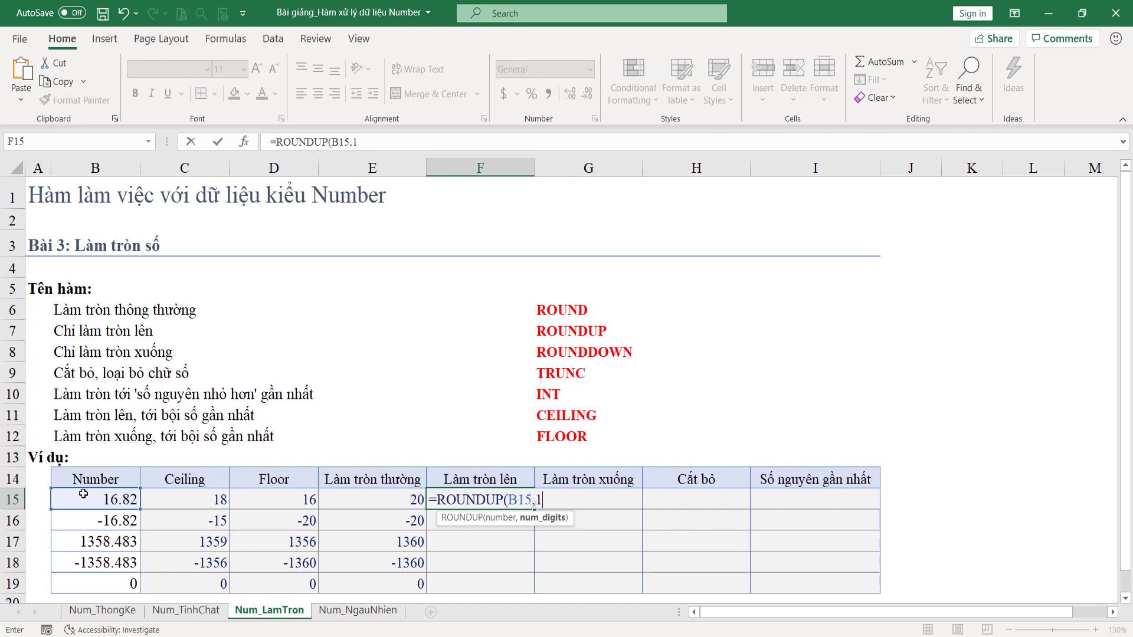
key(Return)
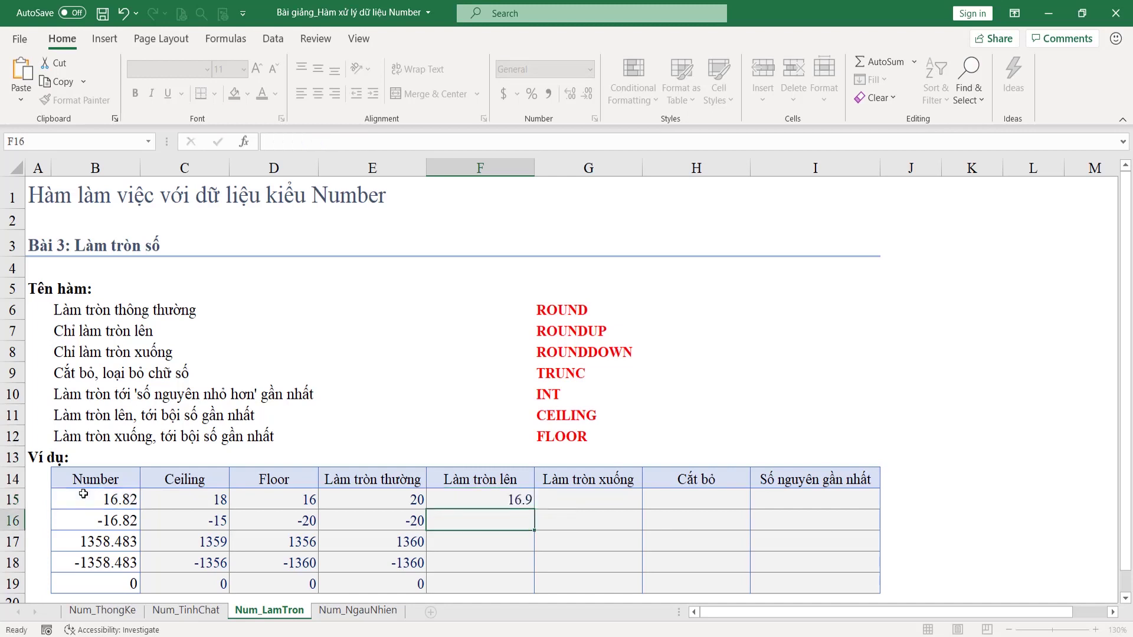
Fill ROUNDUP down to F19 and compare F15:F19 with the numbers in B15:B19.
click(524, 508)
drag(534, 513, 531, 540)
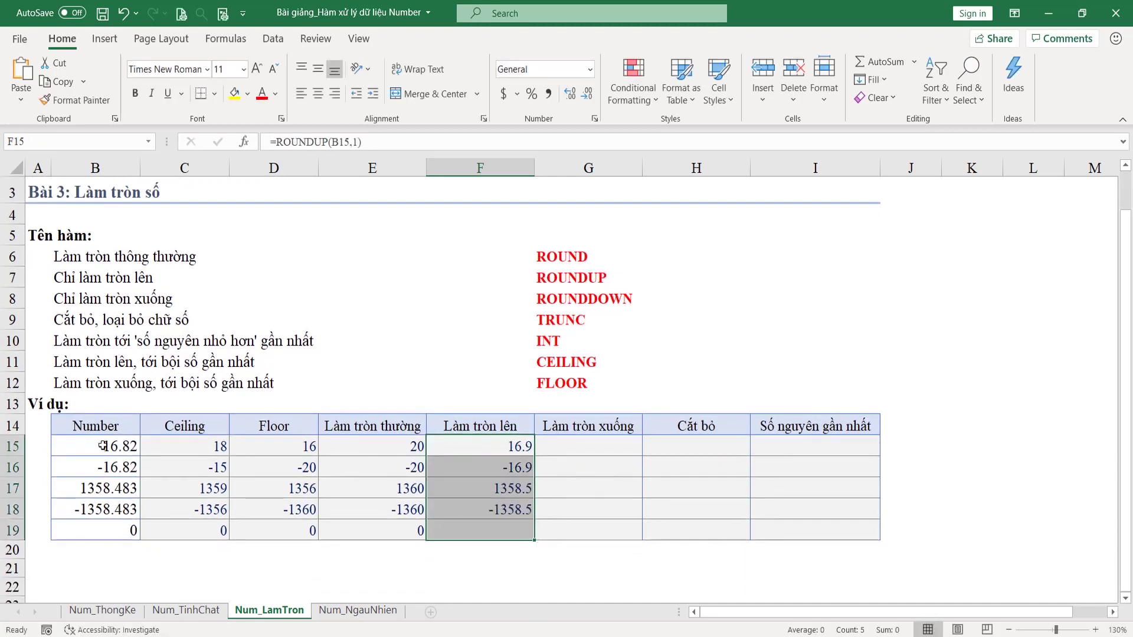
click(122, 486)
click(123, 447)
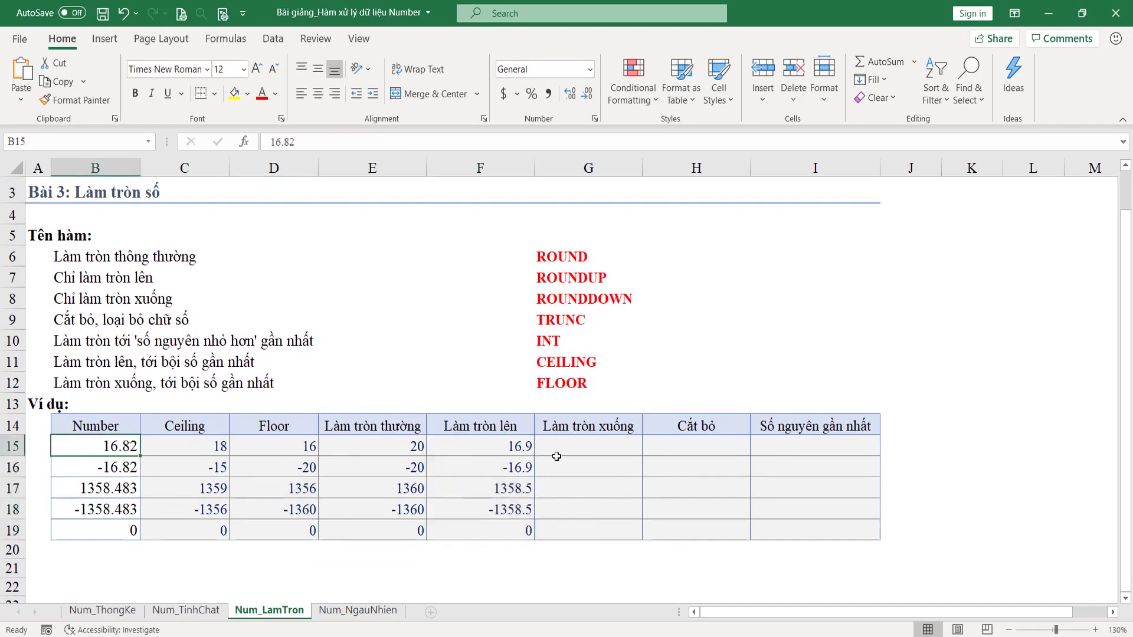
drag(519, 446, 543, 549)
drag(128, 447, 119, 531)
drag(504, 447, 544, 551)
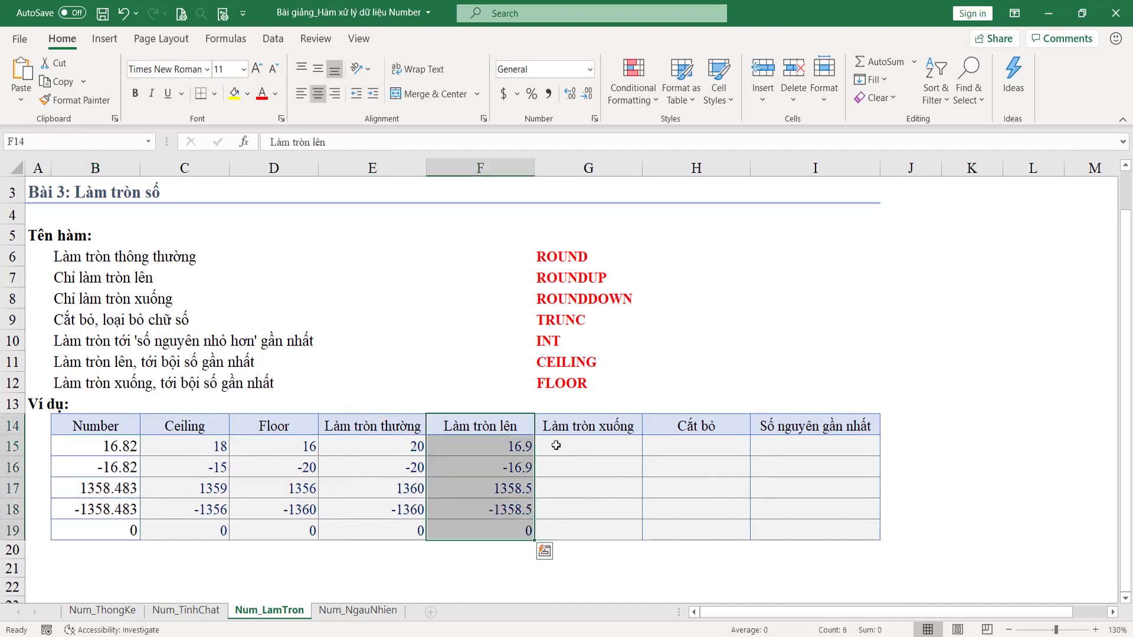
Enter =ROUNDDOWN(B15,0) in G15 so it shows 16.
click(565, 450)
text(=)
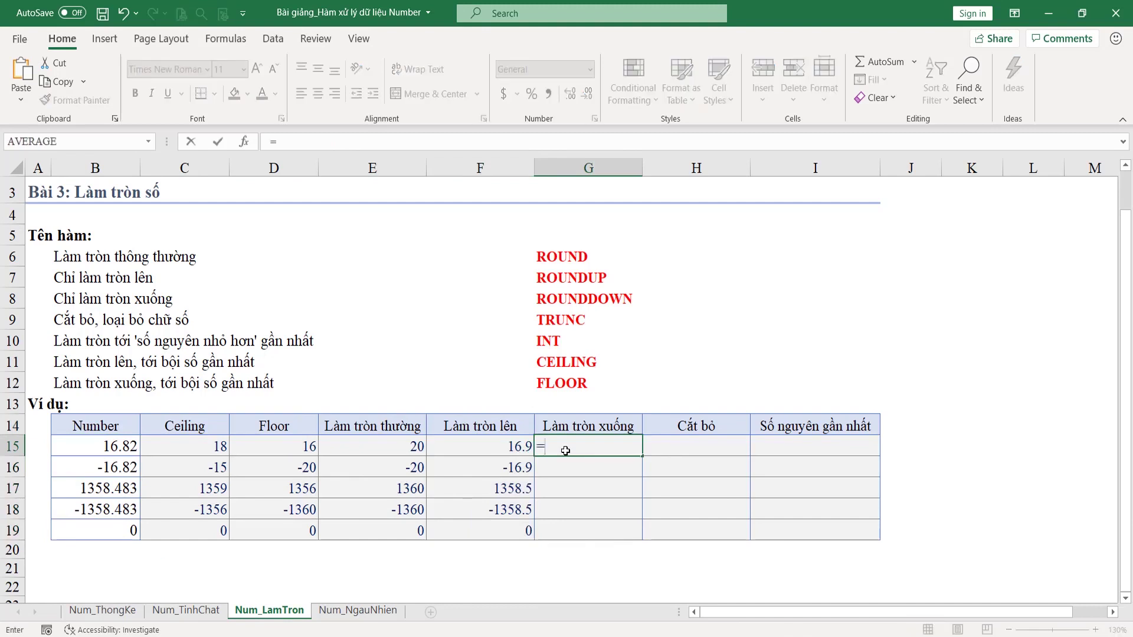
text(round)
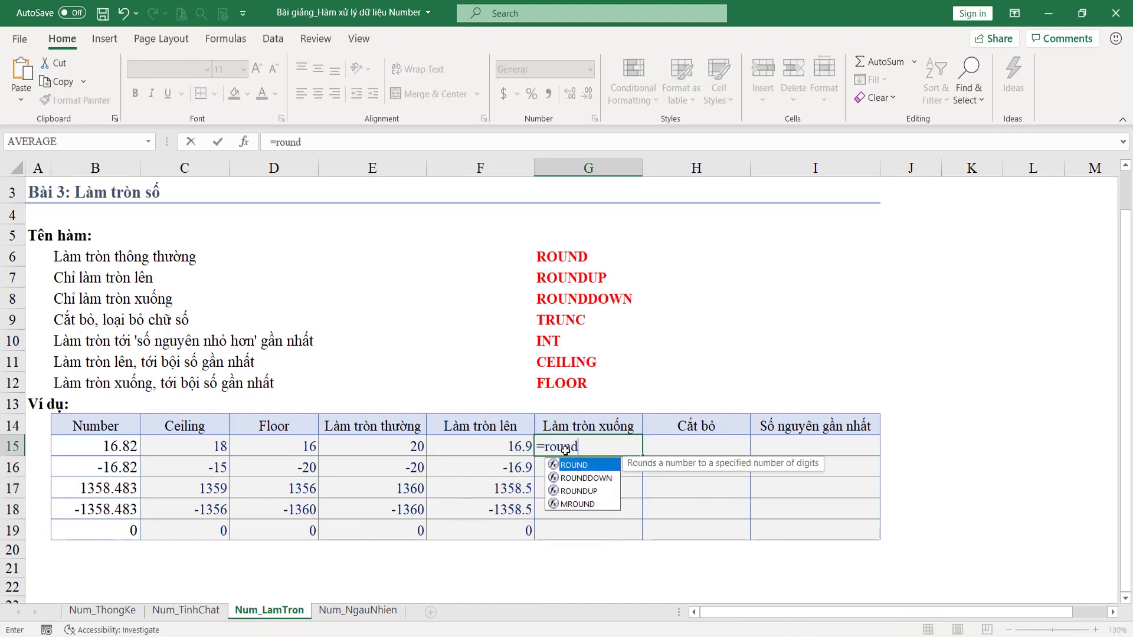
key(Down)
key(Tab)
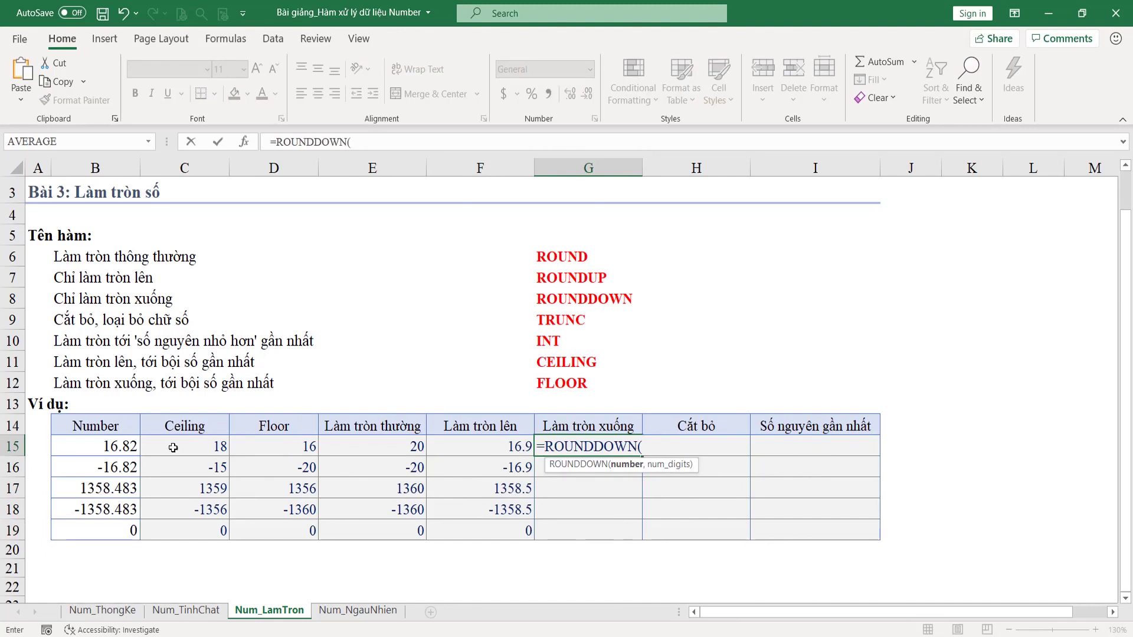
click(84, 448)
text(,)
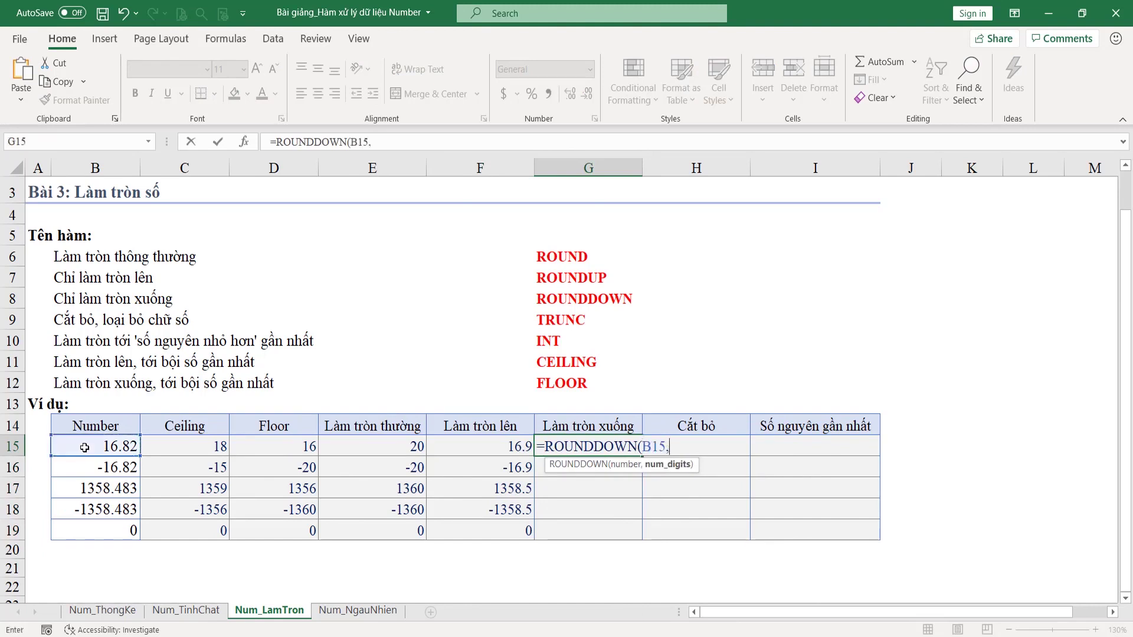
text(0))
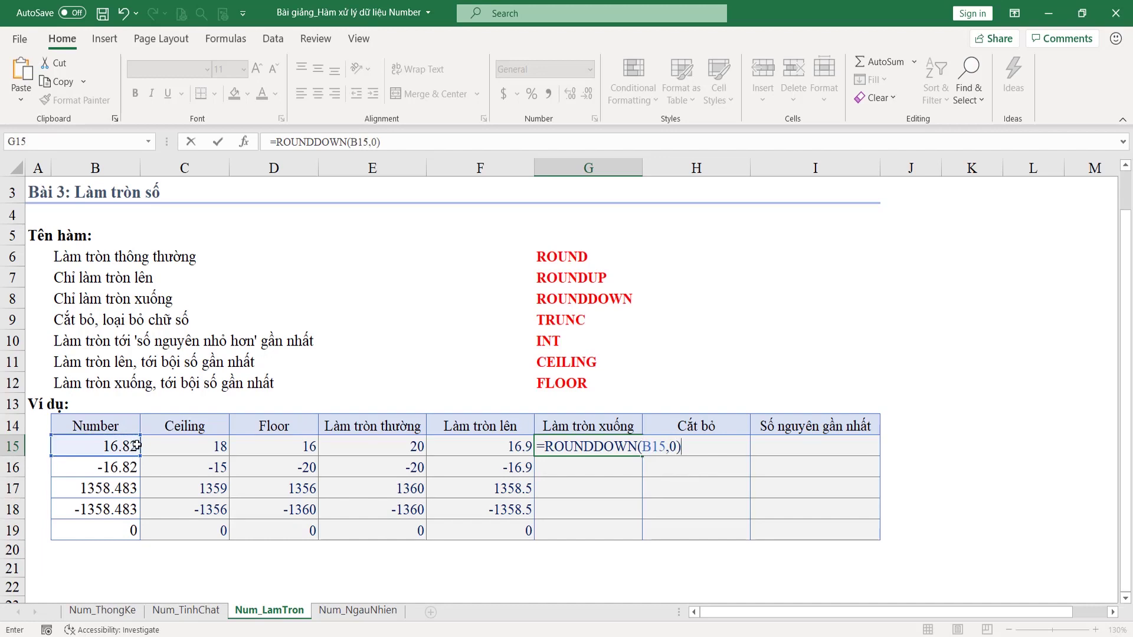
key(Return)
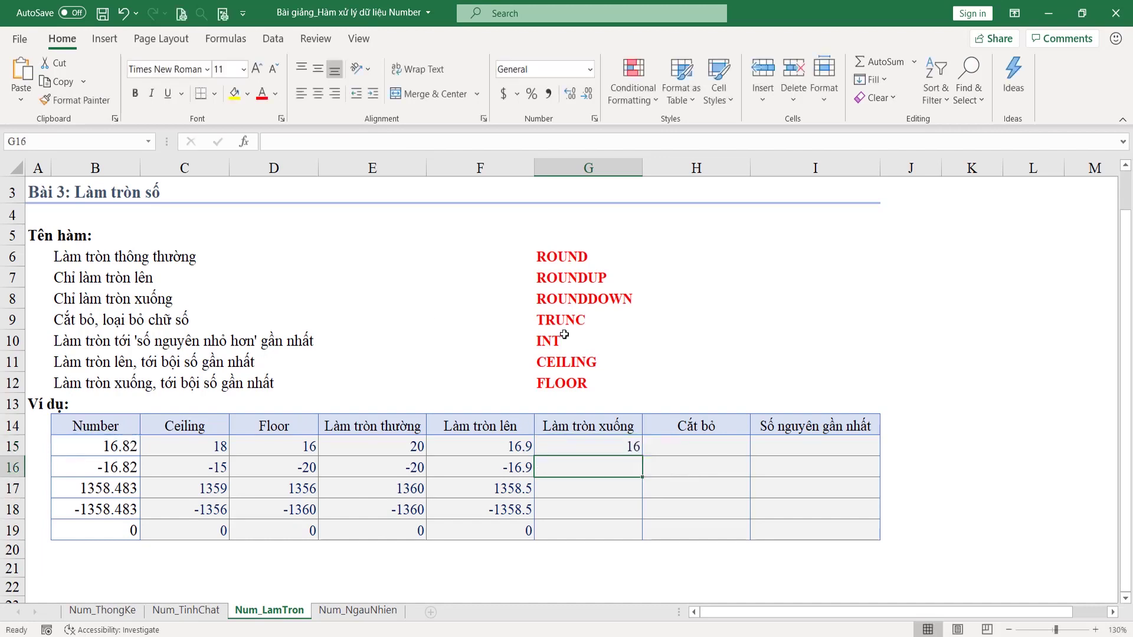
Fill ROUNDDOWN down to G19, giving -16, 1358, -1358 and 0.
key(Up)
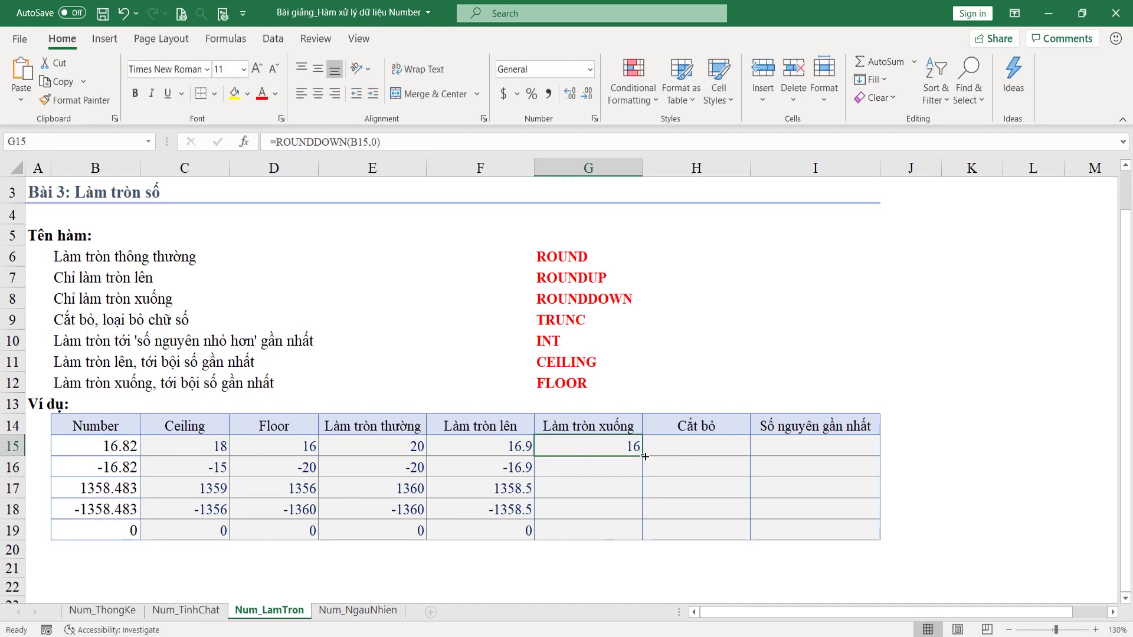
drag(643, 456, 645, 535)
click(678, 451)
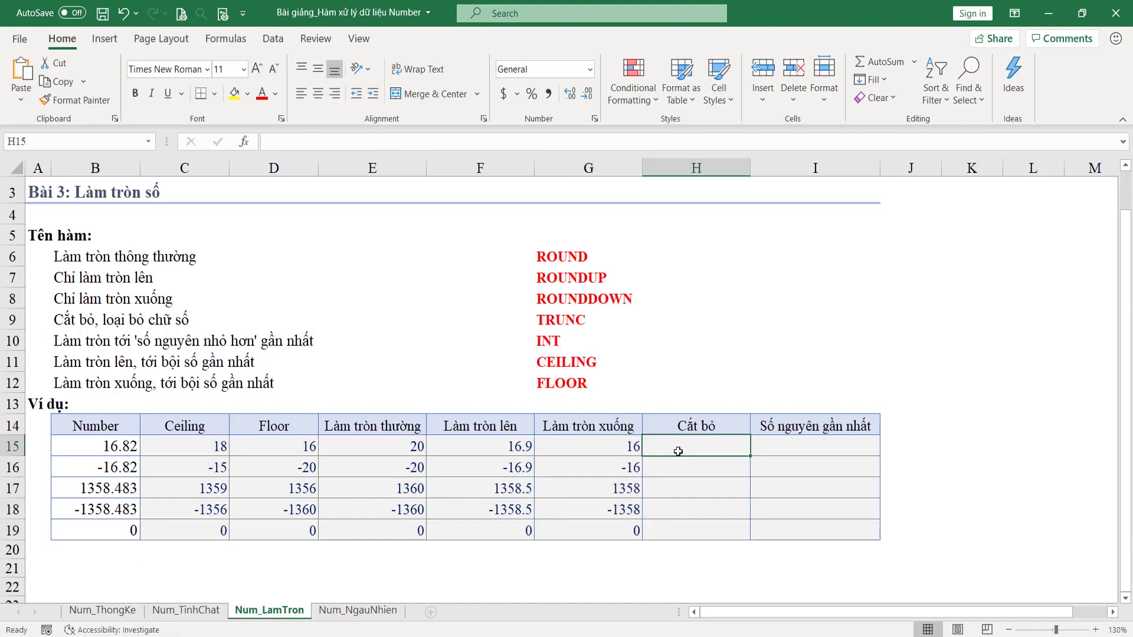
Enter =TRUNC(B15,0) in H15 and fill it down to H19, giving 16, -16, 1358, -1358 and 0.
text(=trun)
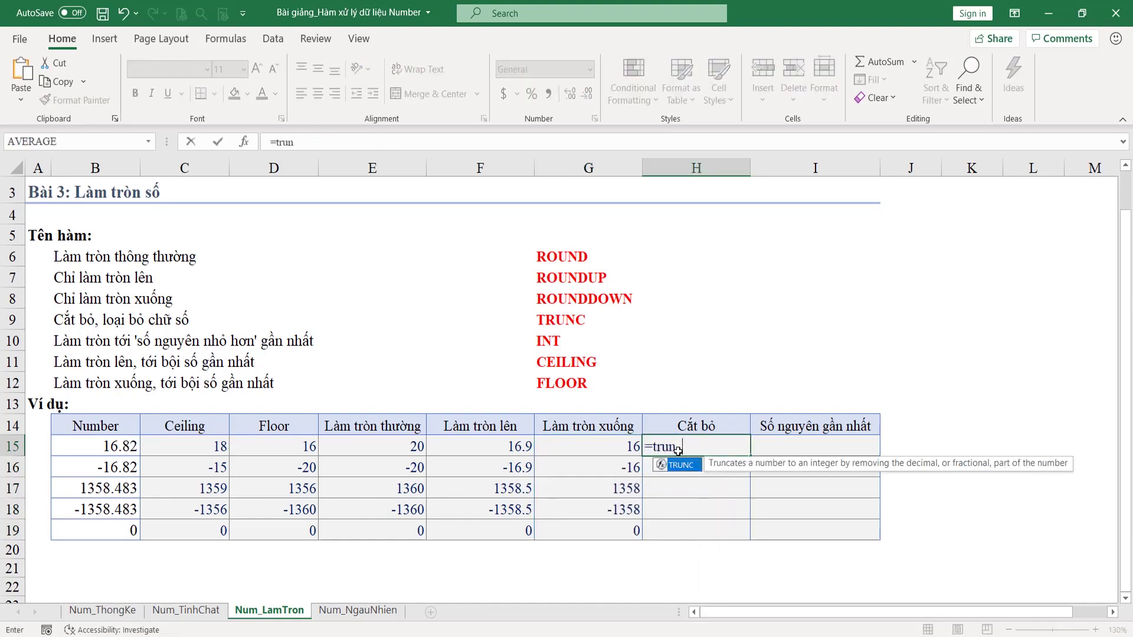
key(Tab)
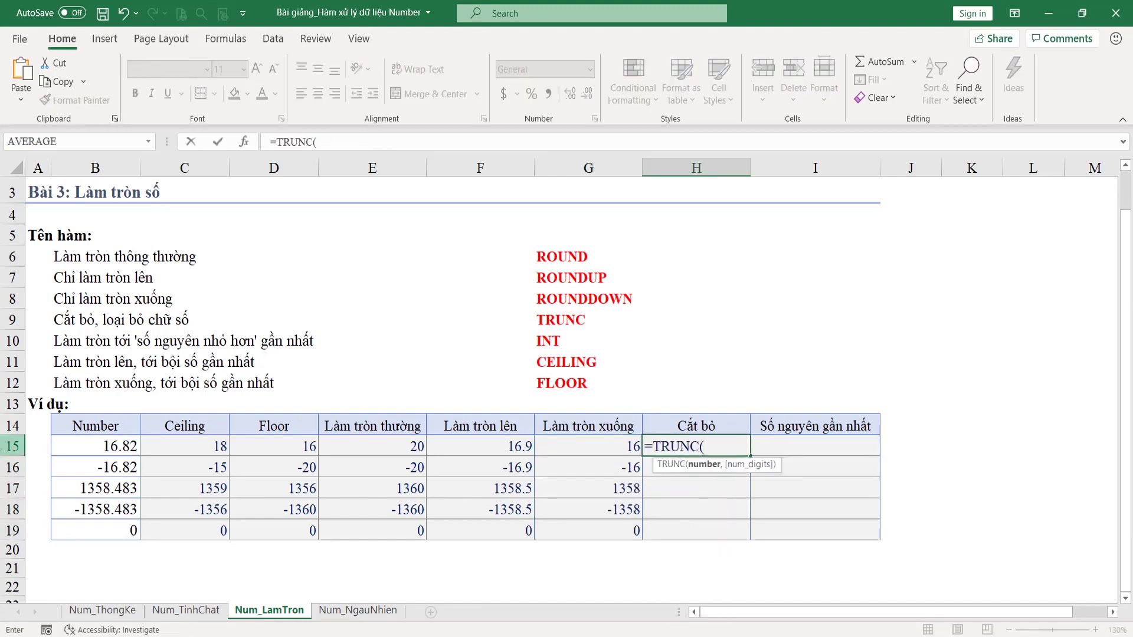
click(121, 447)
text(,0))
key(Return)
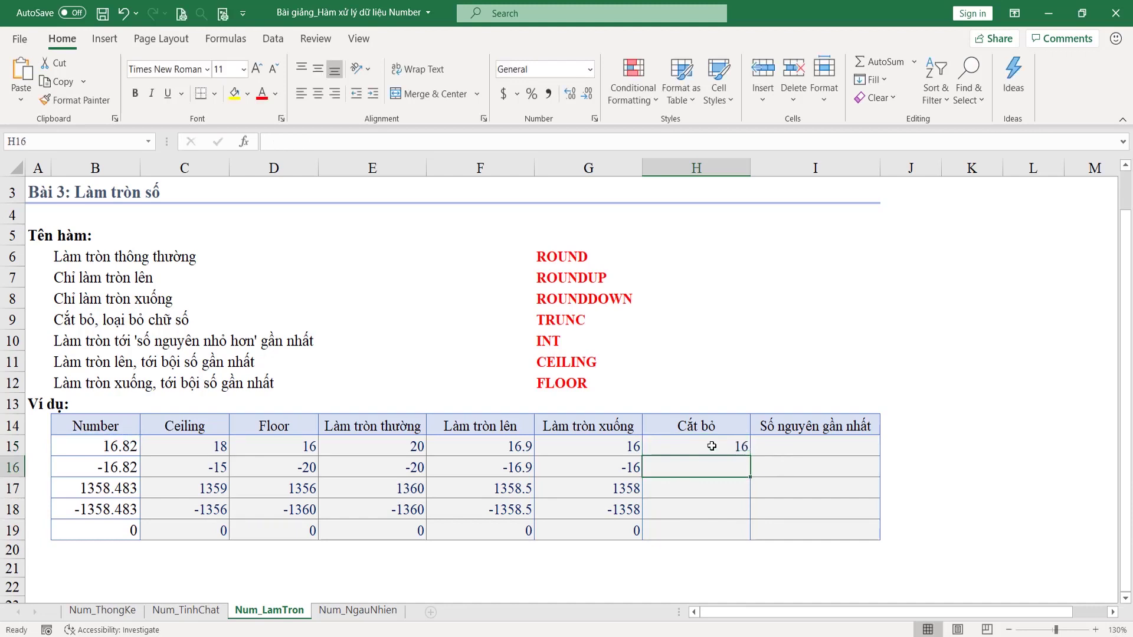
click(712, 446)
drag(750, 458, 752, 534)
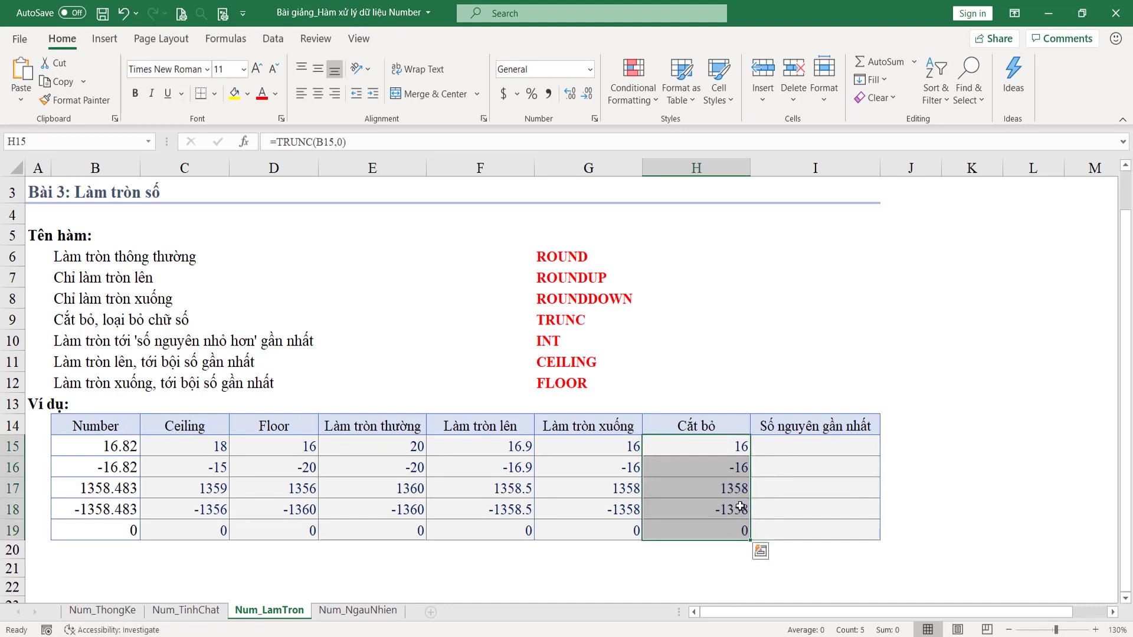
drag(732, 449, 729, 512)
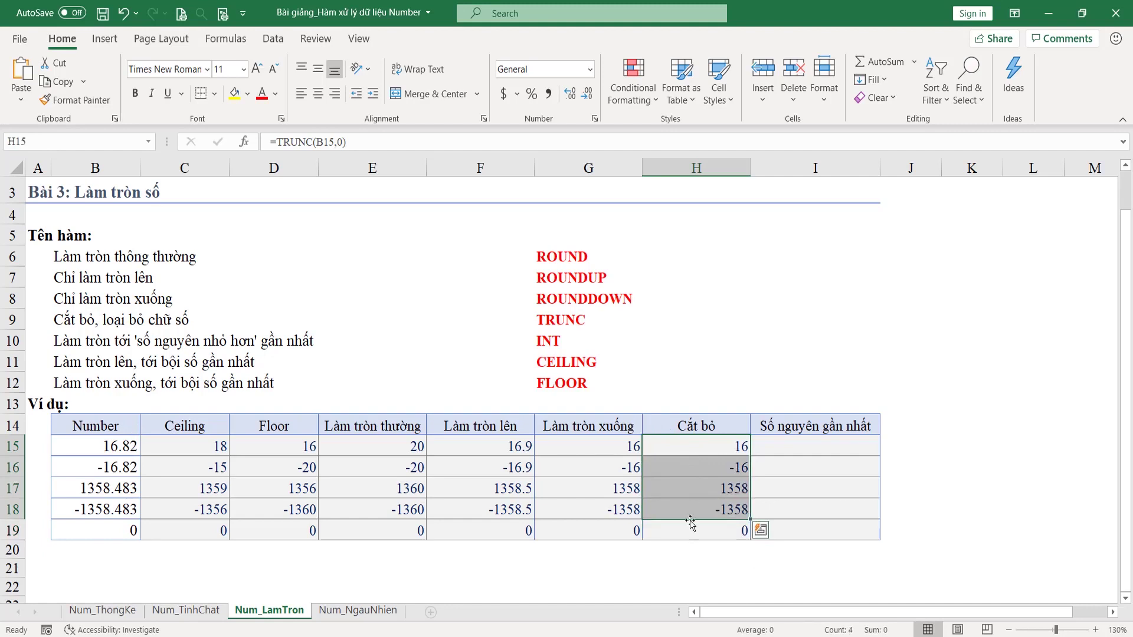
click(819, 447)
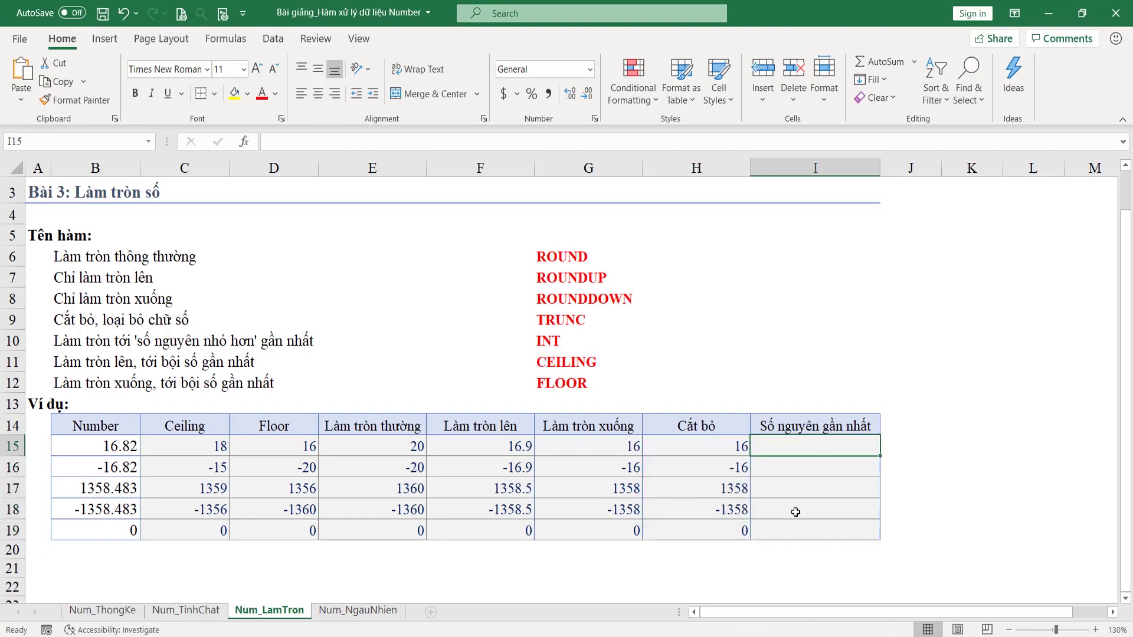
Enter =INT(B15) in I15, fill it down to I19, and highlight the results 16, -17, 1358, -1359, 0.
text(=int)
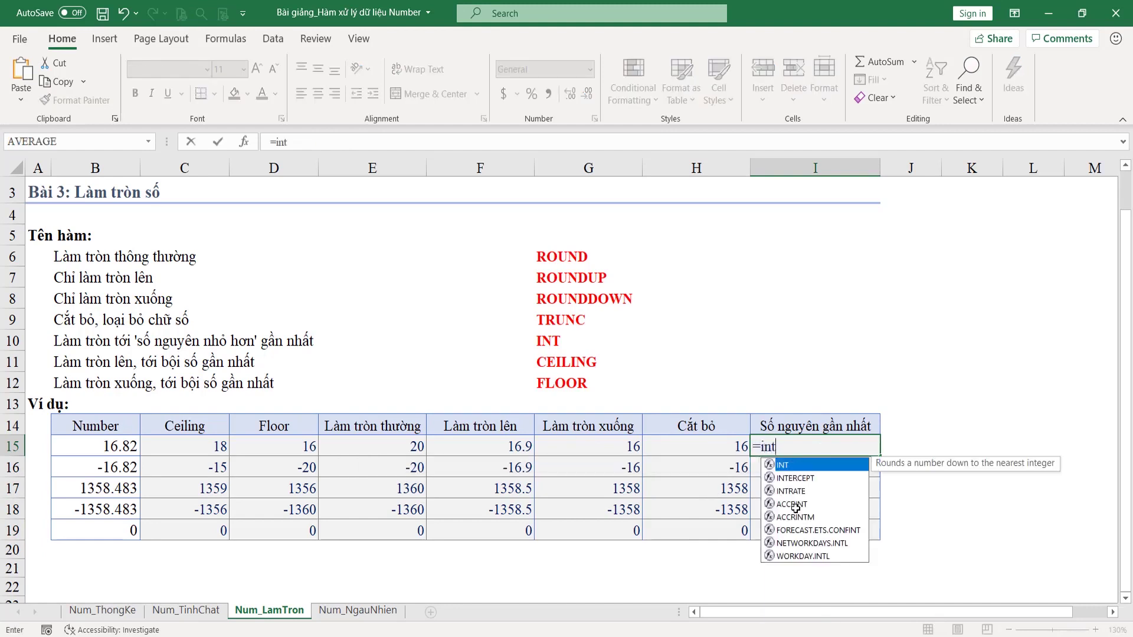
key(Tab)
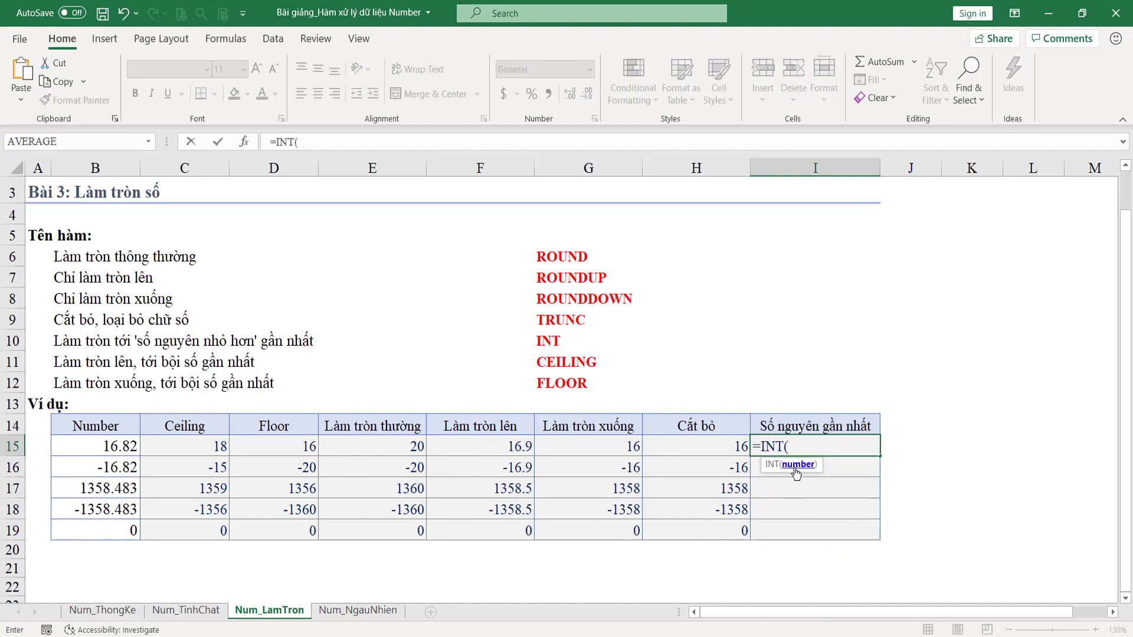
click(113, 441)
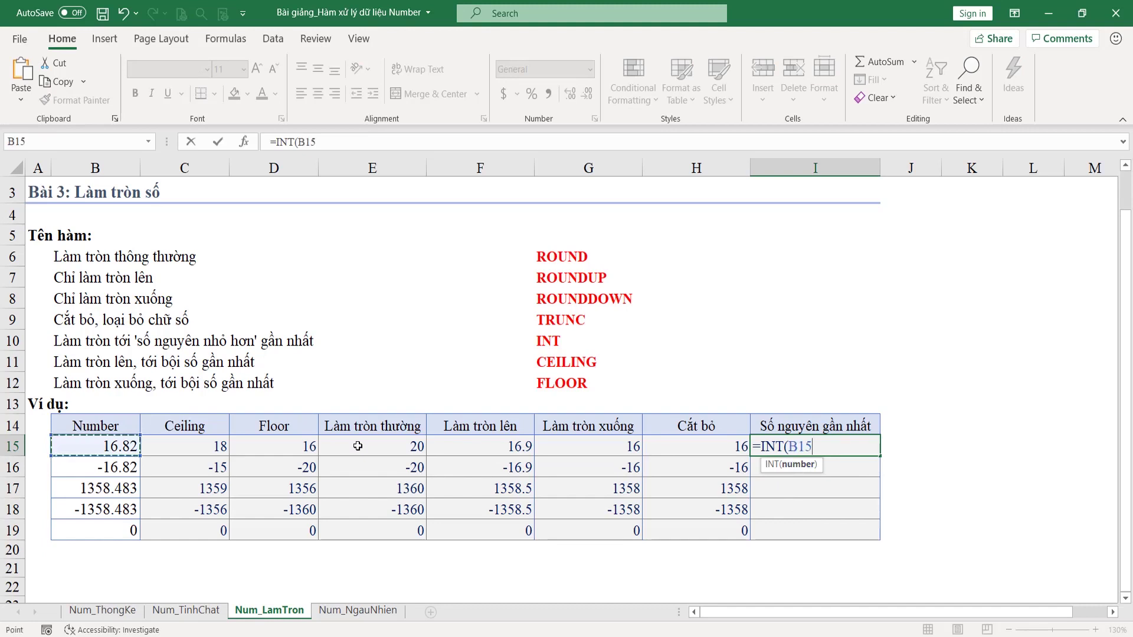
key(Return)
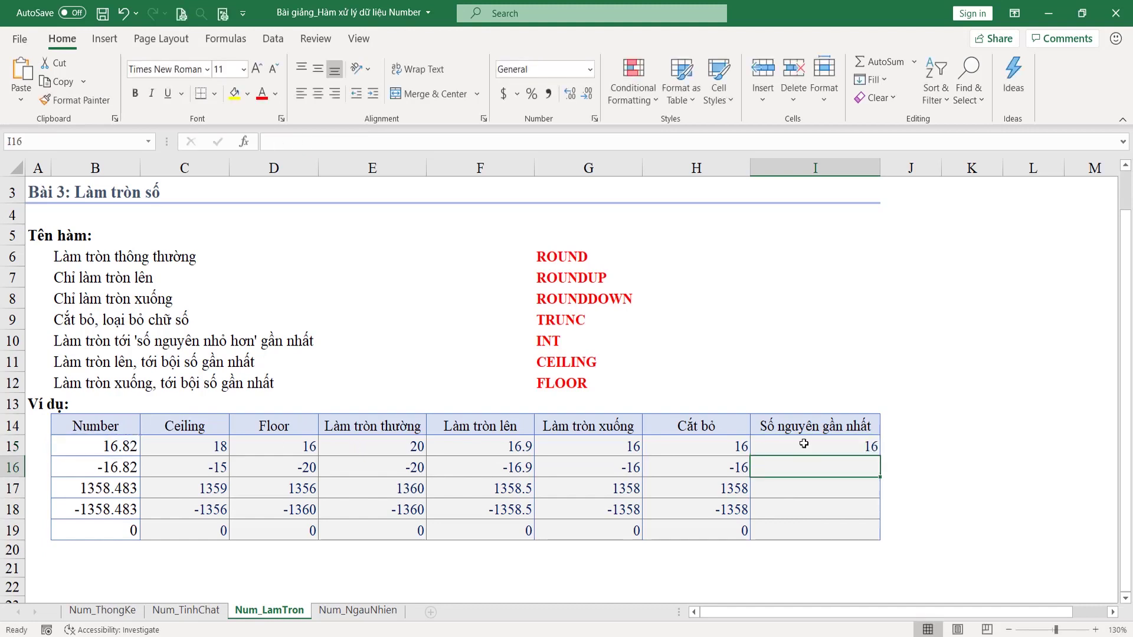
click(807, 446)
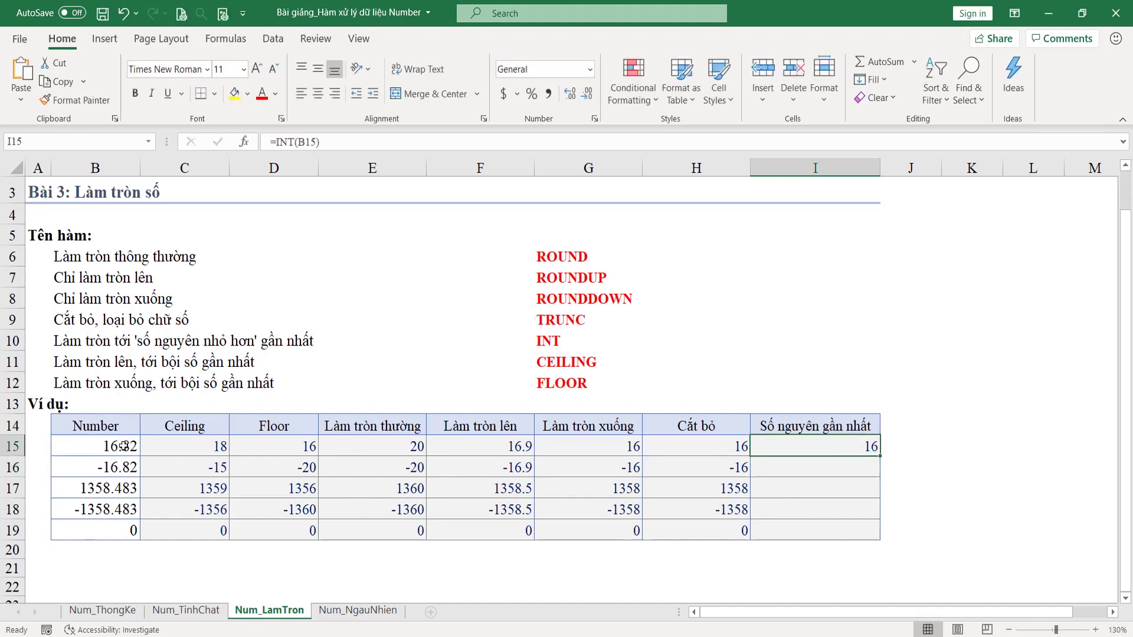
drag(872, 459, 865, 531)
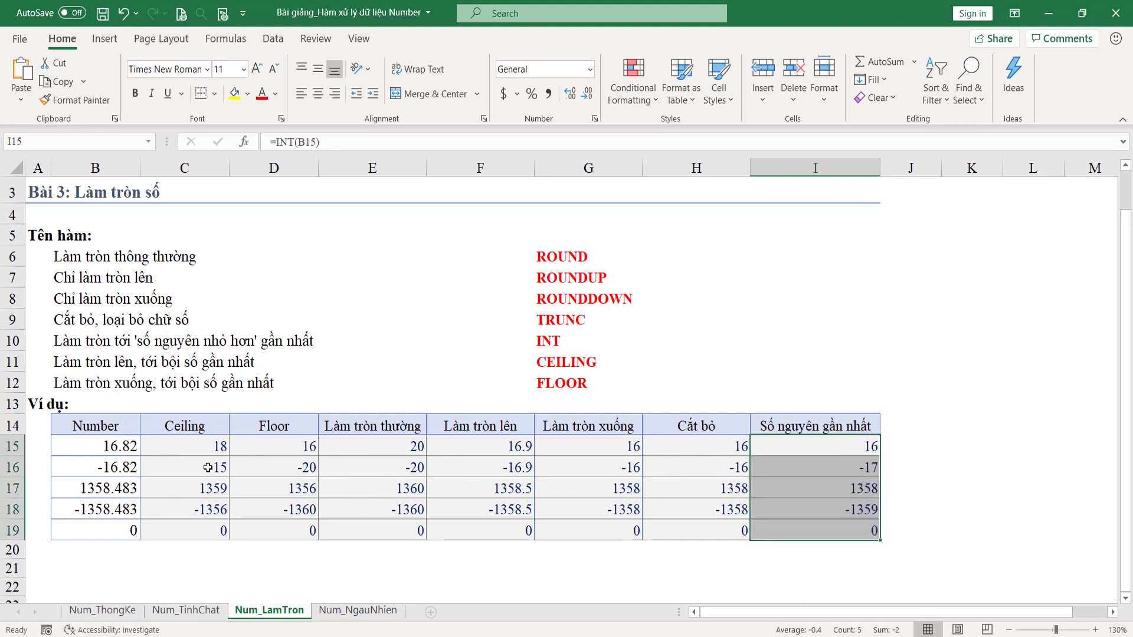
click(866, 446)
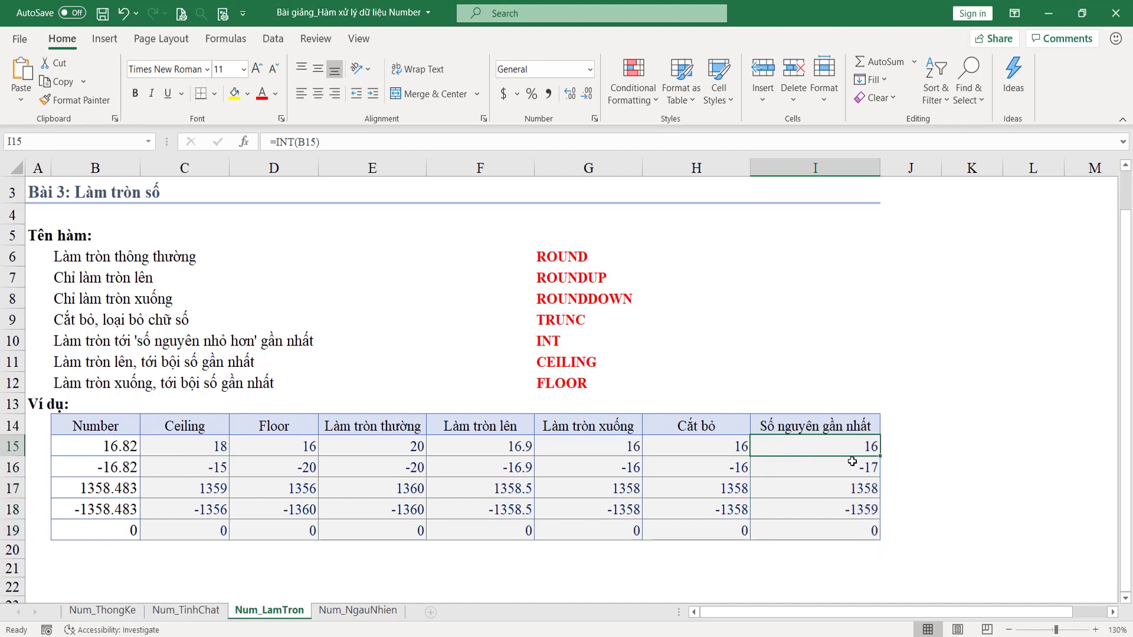
drag(862, 442, 873, 529)
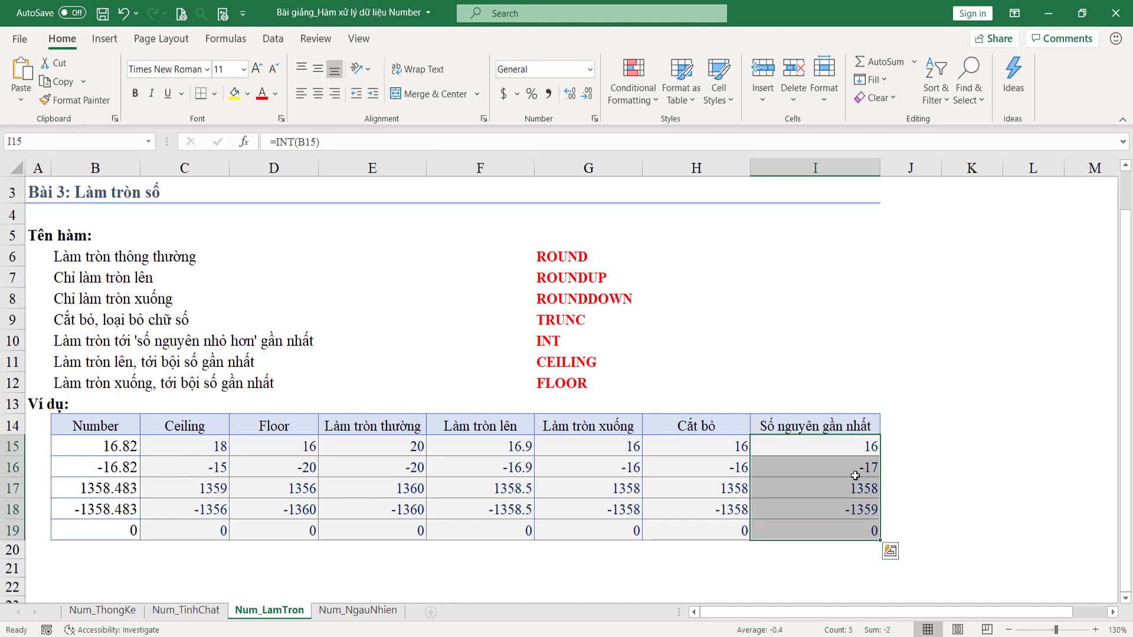
click(843, 443)
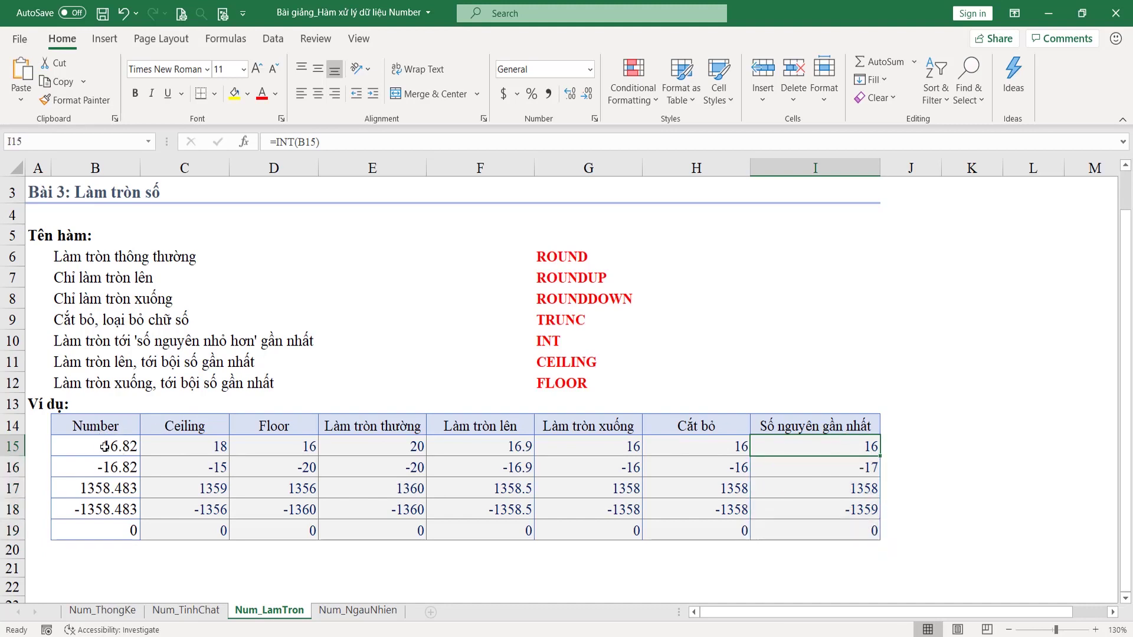
drag(831, 442, 827, 527)
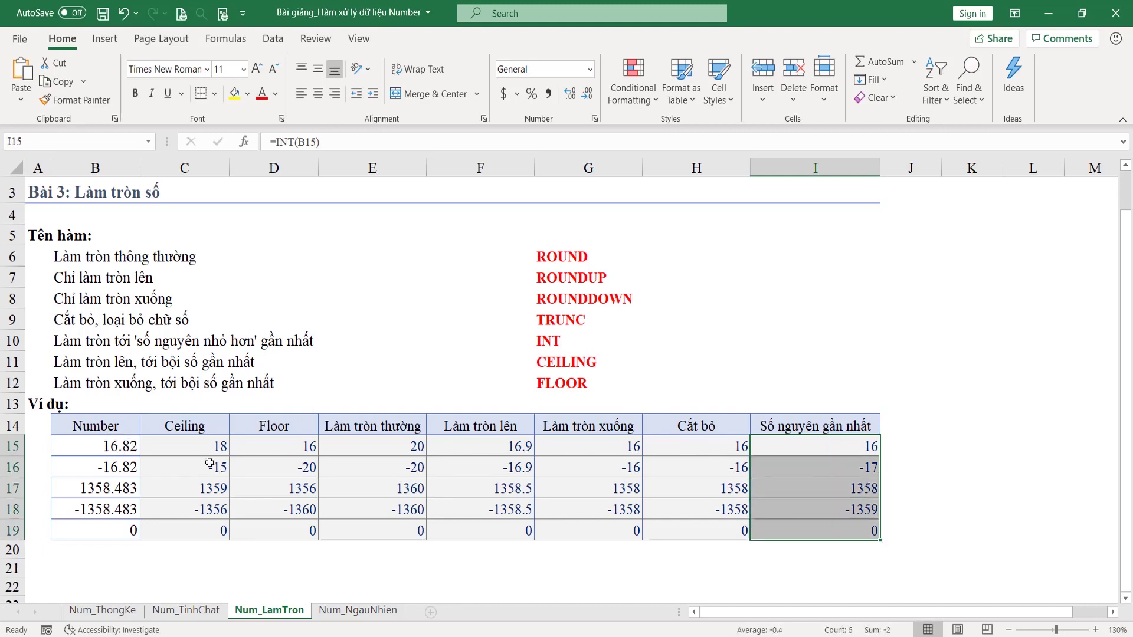
drag(122, 428, 842, 500)
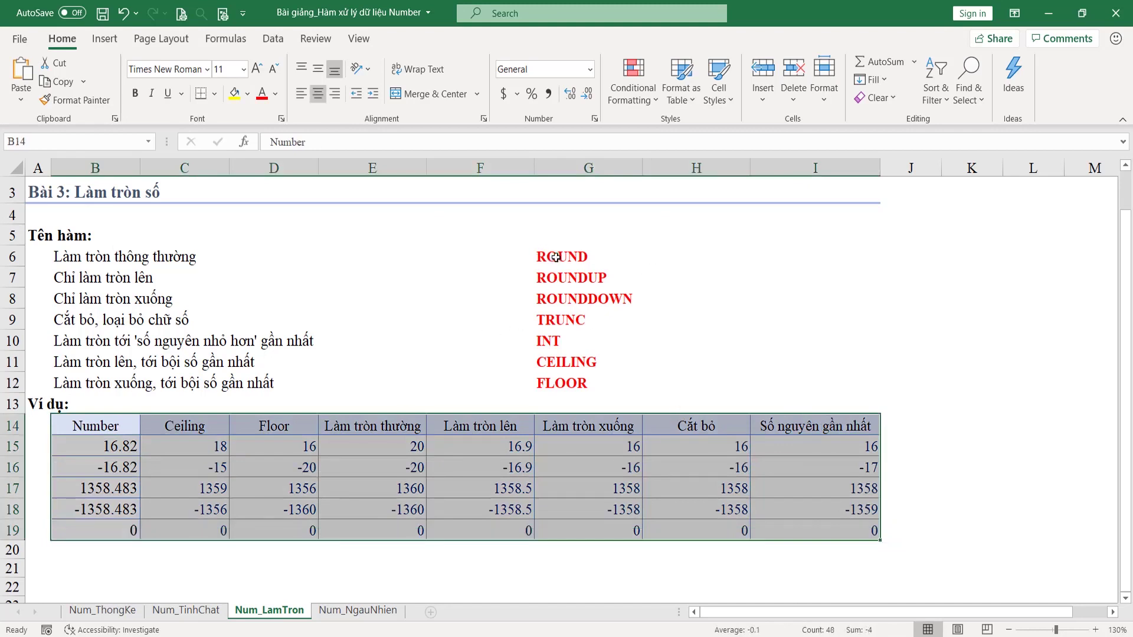
drag(541, 257, 567, 384)
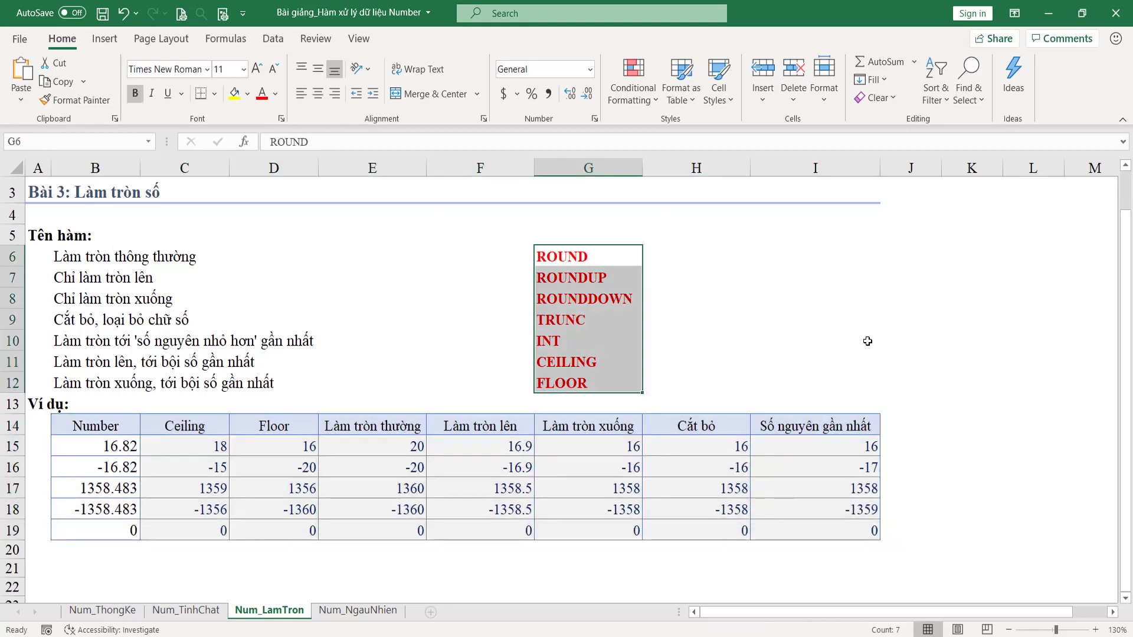